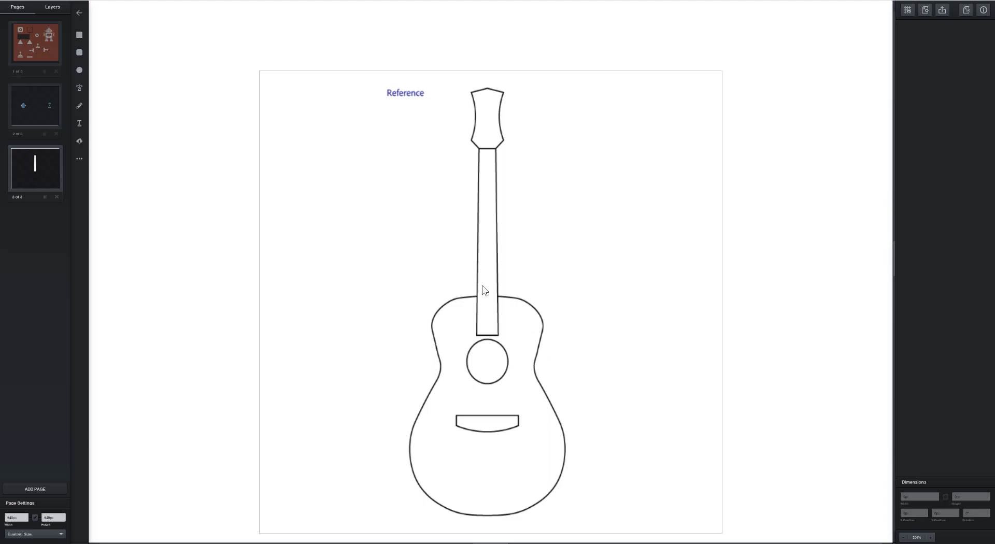
Step: Draw a closed four-sided practice path with the Pen tool in the empty area beside the Reference label
{"action": "left_click", "coordinate": [79, 93]}
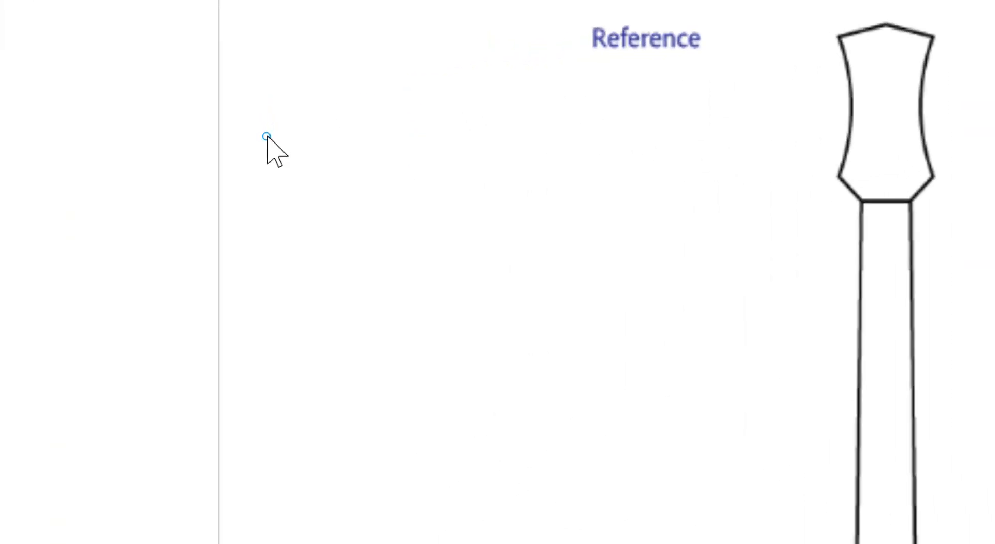
{"action": "left_click", "coordinate": [443, 129]}
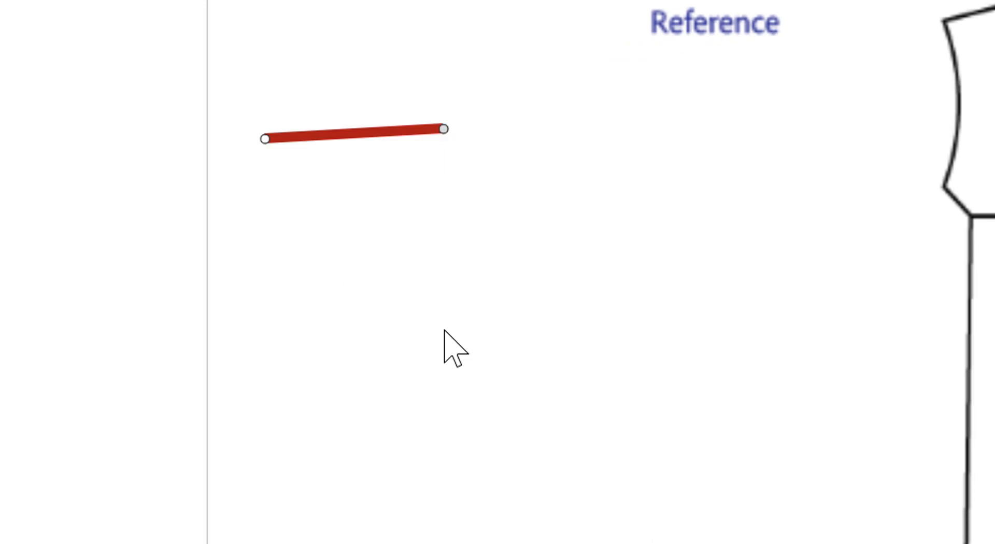
{"action": "left_click", "coordinate": [443, 329]}
{"action": "left_click", "coordinate": [272, 309]}
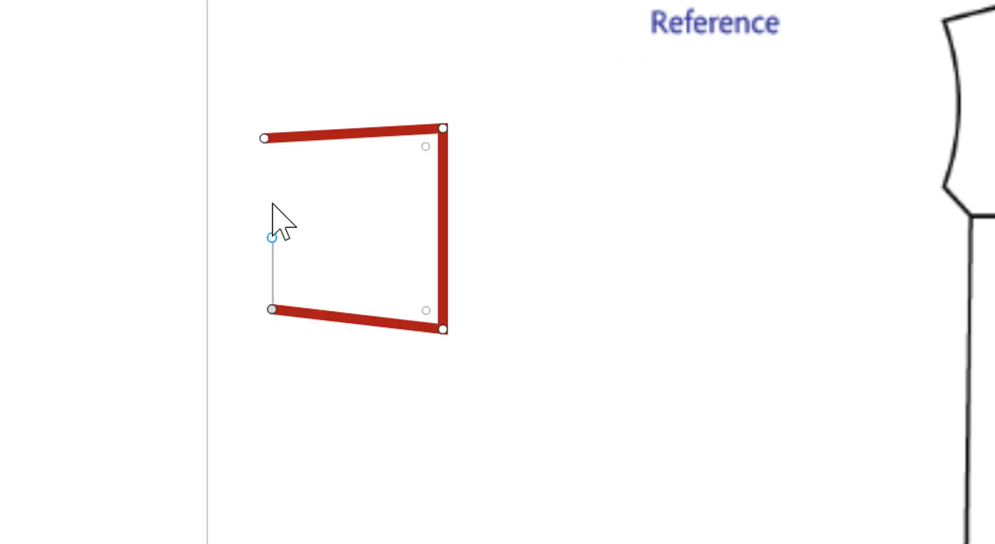
{"action": "left_click", "coordinate": [264, 139]}
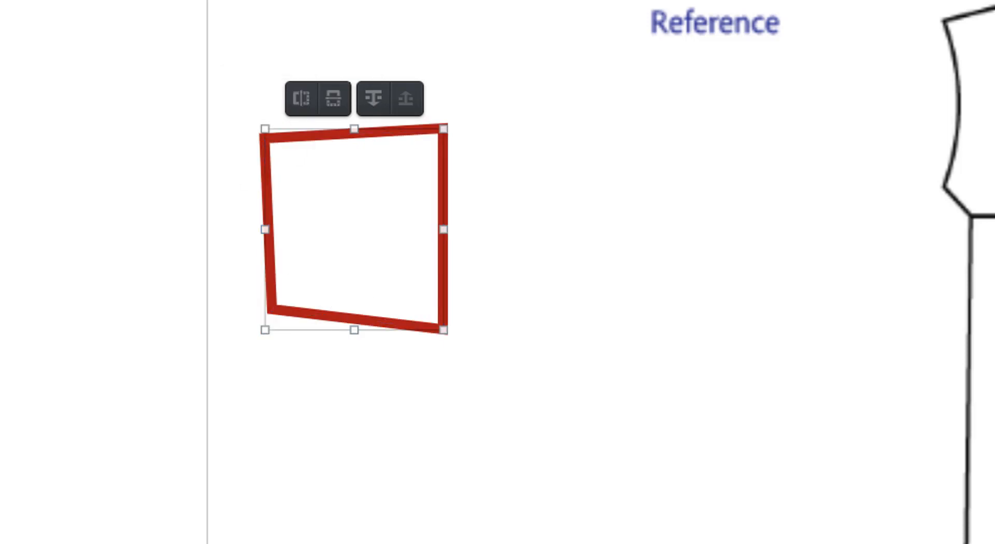
Step: Convert the practice shape's two upper corners to curve nodes, adjust the right one's handle and shift the left node outward
{"action": "key", "text": "p"}
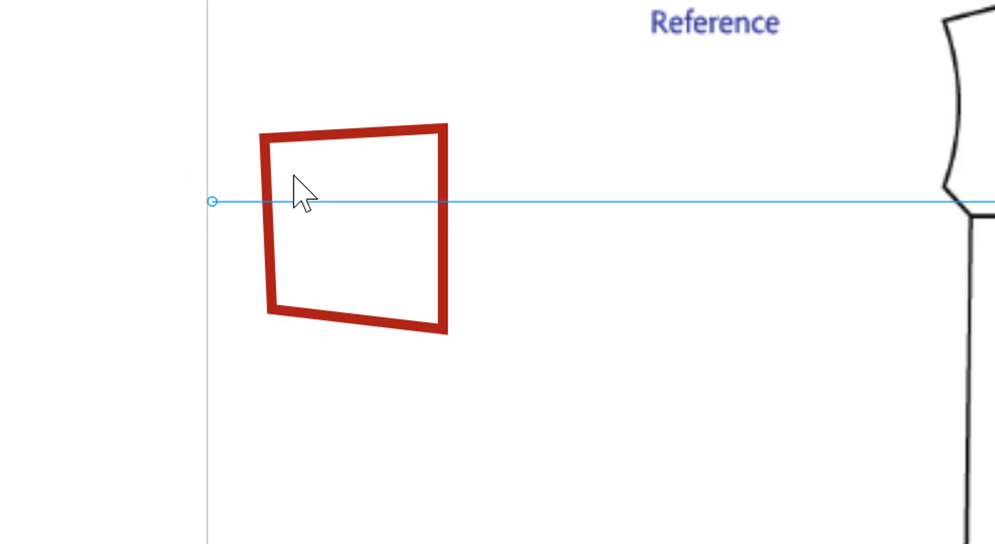
{"action": "double_click", "coordinate": [270, 140]}
{"action": "double_click", "coordinate": [265, 138]}
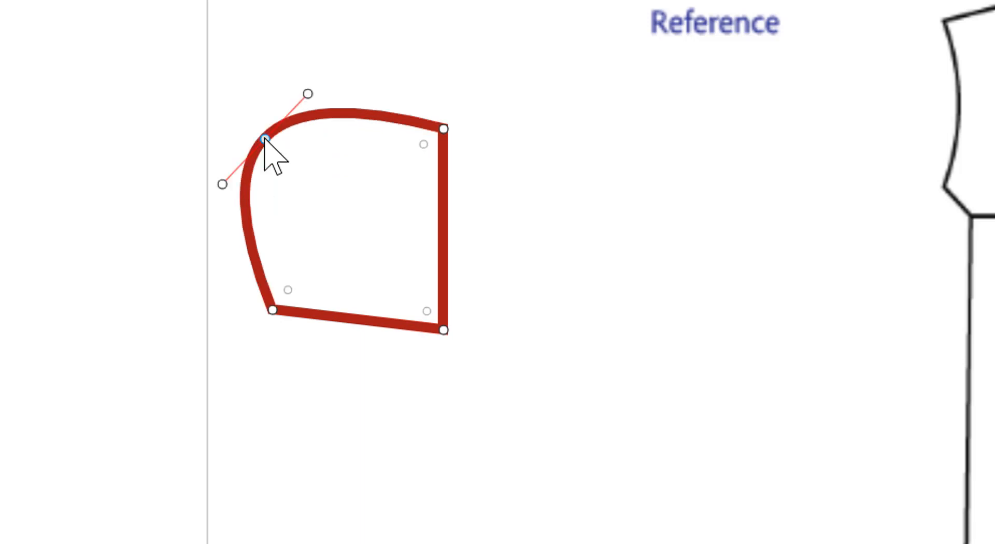
{"action": "double_click", "coordinate": [444, 129]}
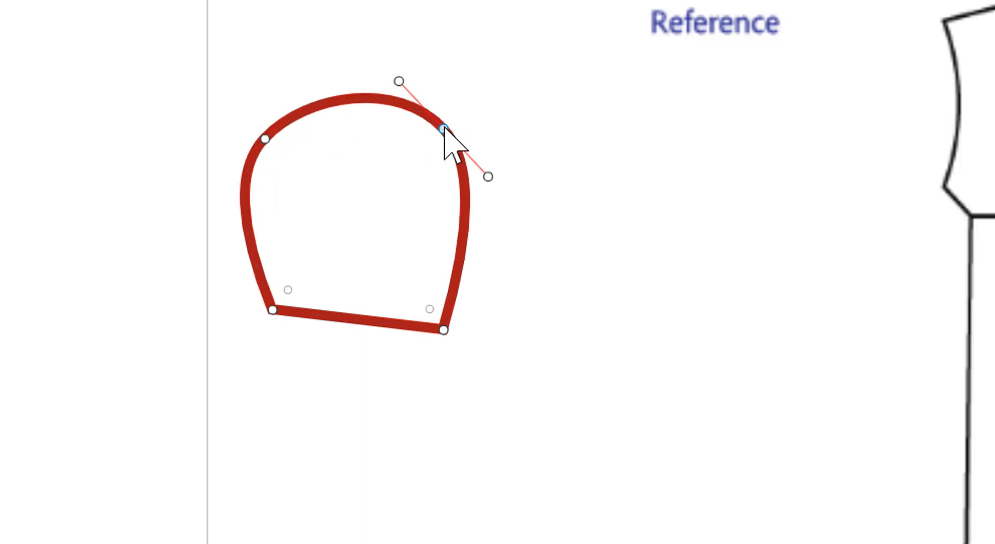
{"action": "left_click_drag", "start_coordinate": [488, 177], "coordinate": [510, 153]}
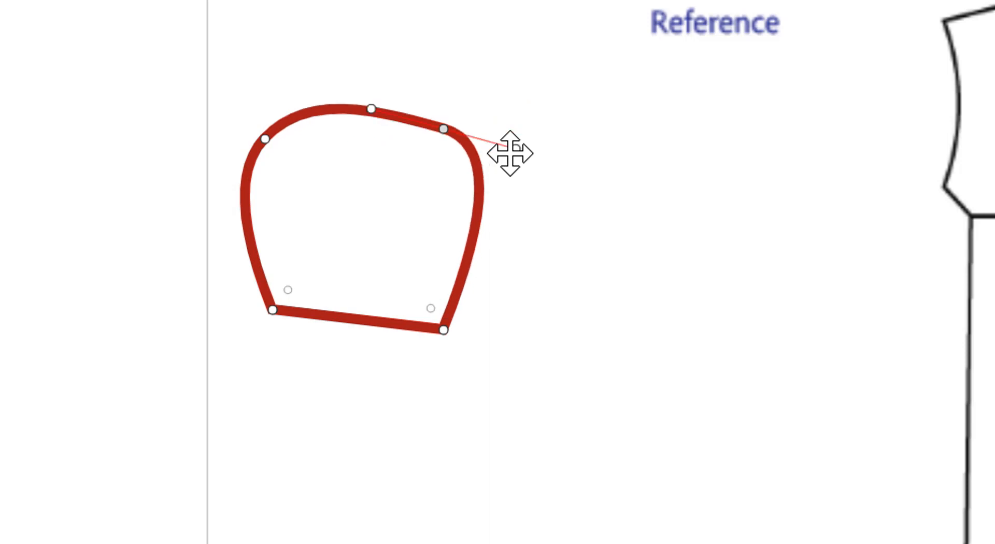
{"action": "left_click", "coordinate": [264, 139]}
{"action": "left_click_drag", "start_coordinate": [285, 158], "coordinate": [240, 138]}
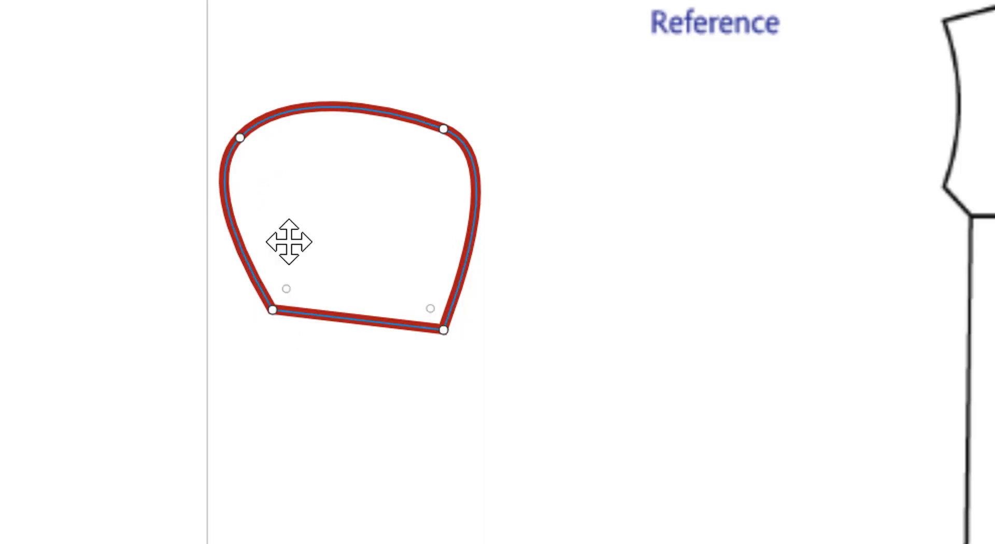
Step: Round the practice shape's lower-right corner strongly inward, and delete the whole shape
{"action": "left_click", "coordinate": [431, 310]}
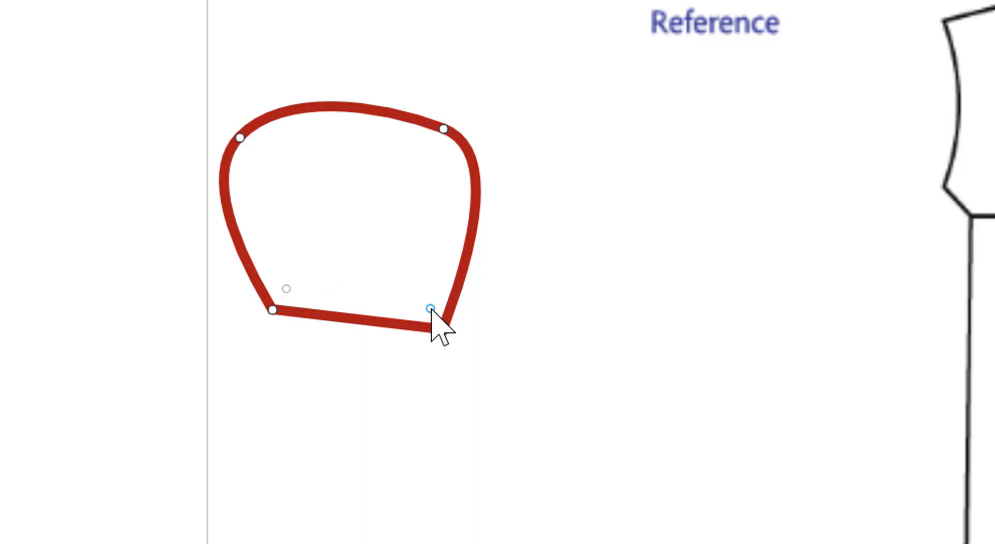
{"action": "left_click_drag", "start_coordinate": [431, 310], "coordinate": [365, 231]}
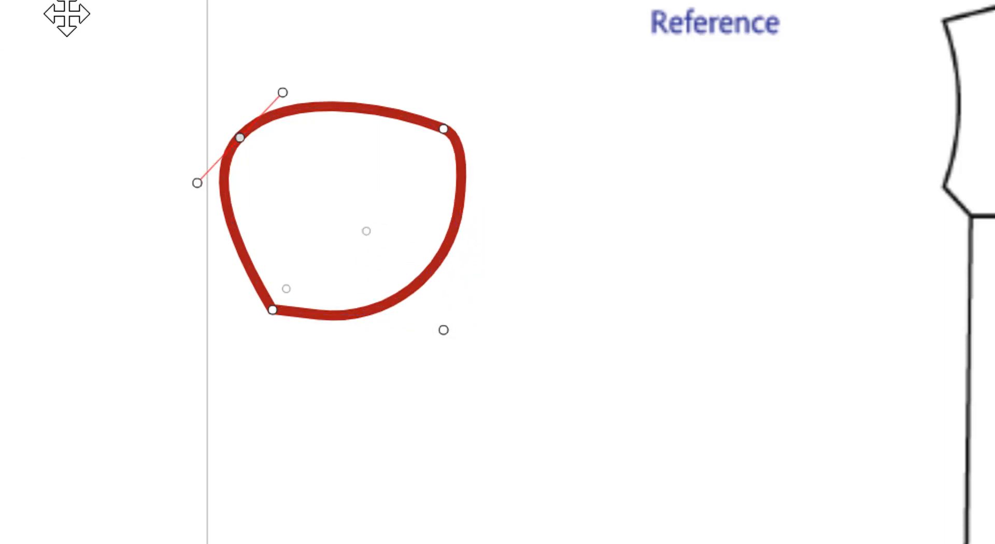
{"action": "left_click_drag", "start_coordinate": [44, 45], "coordinate": [531, 425]}
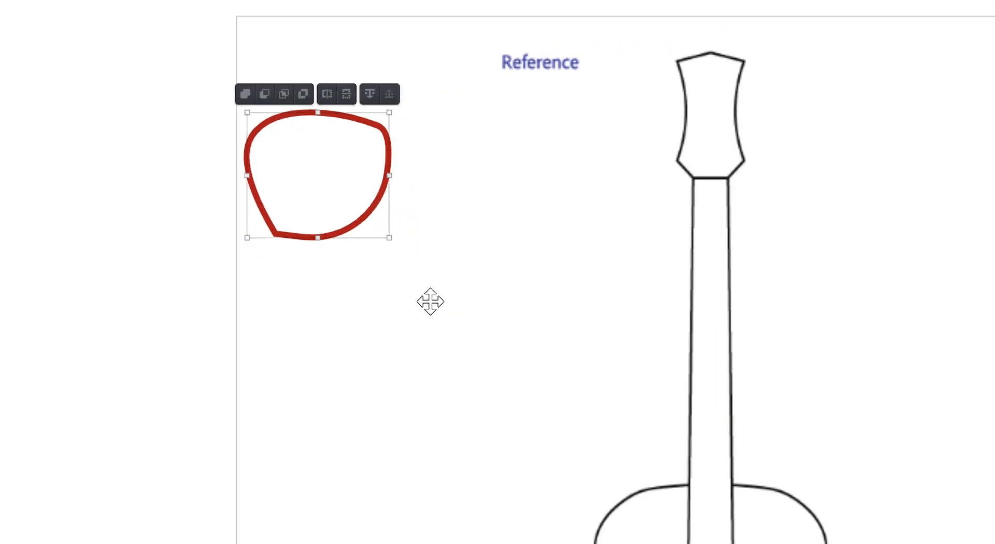
{"action": "key", "text": "Delete"}
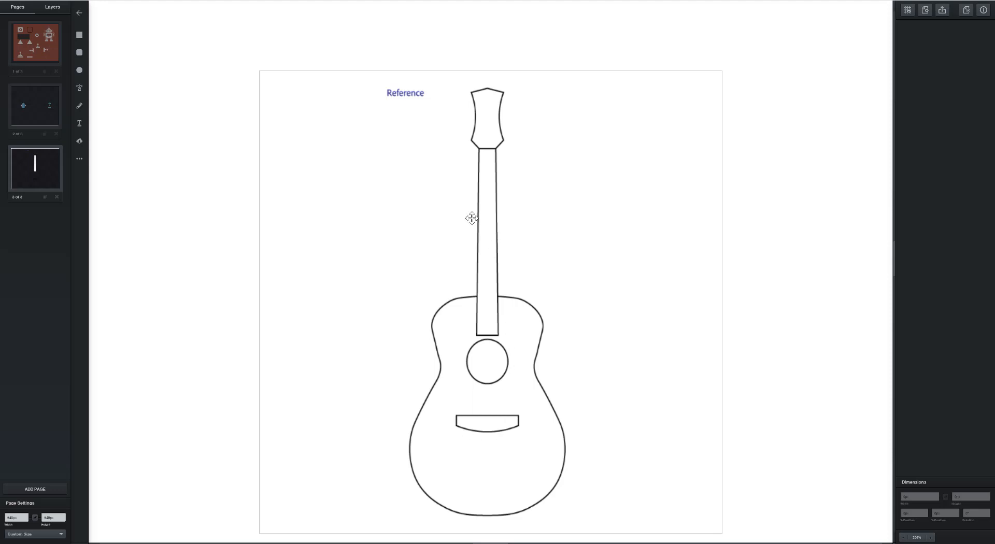
Step: Draw a tall, narrow rectangle over the reference guitar's neck and give it a thin red border
{"action": "left_click", "coordinate": [79, 35]}
{"action": "left_click_drag", "start_coordinate": [500, 170], "coordinate": [497, 336]}
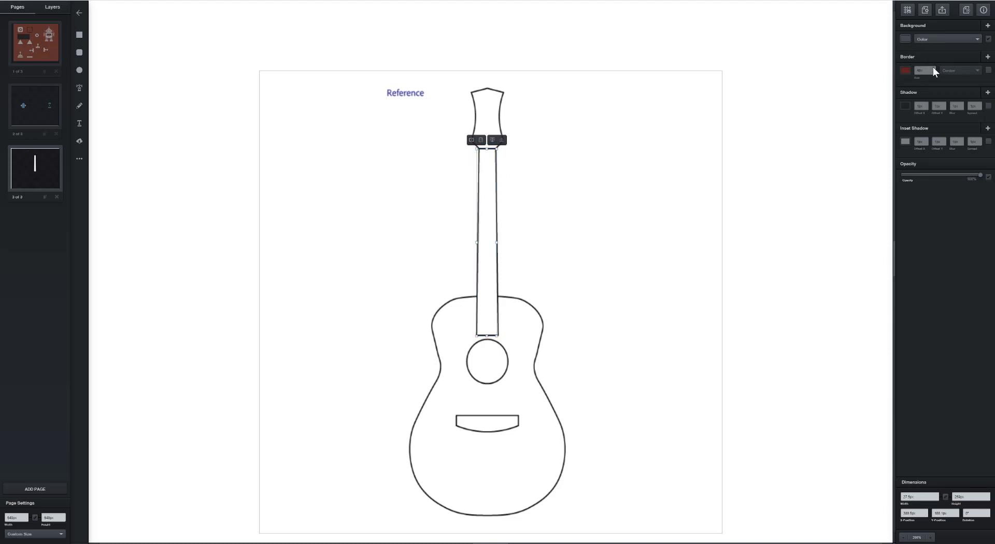
{"action": "left_click", "coordinate": [934, 69]}
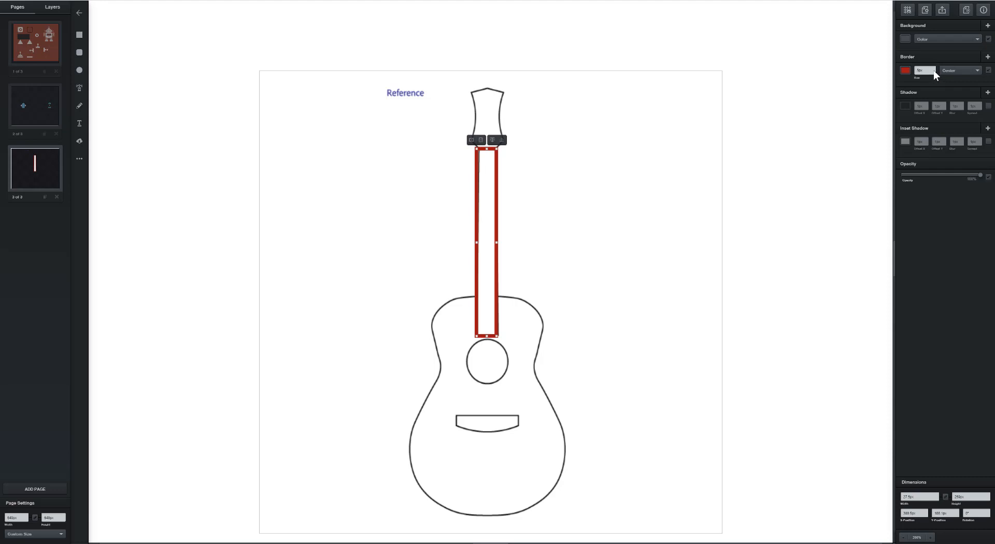
{"action": "left_click", "coordinate": [935, 72]}
{"action": "left_click", "coordinate": [934, 72]}
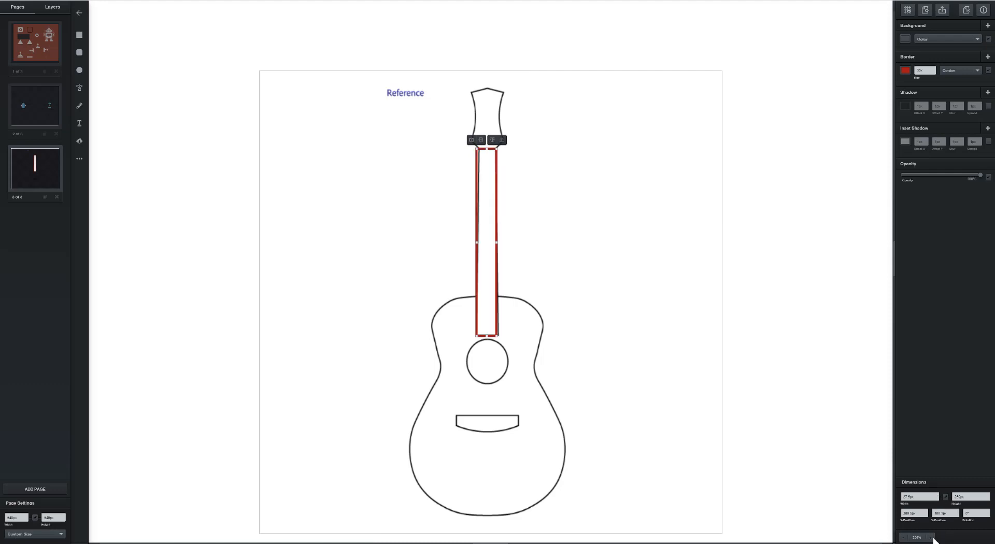
Step: Align the rectangle with the guitar neck and taper it by moving both upper corners inward onto the reference outline
{"action": "left_click", "coordinate": [932, 538]}
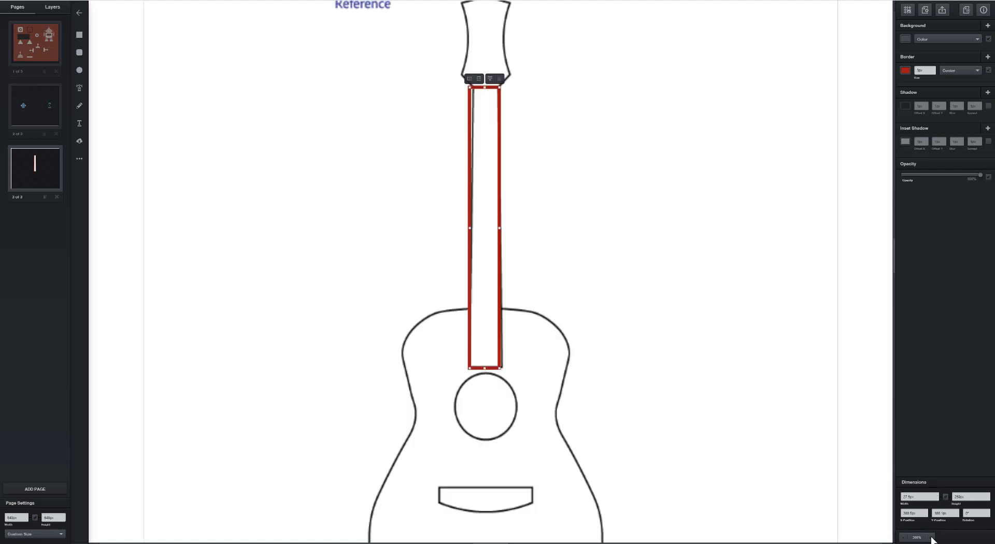
{"action": "left_click", "coordinate": [932, 538]}
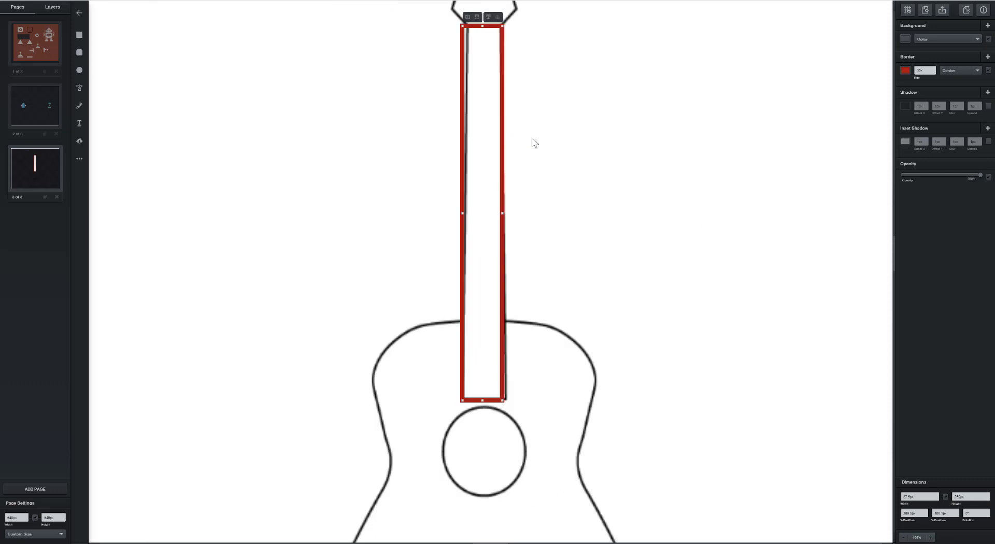
{"action": "left_click_drag", "start_coordinate": [501, 113], "coordinate": [502, 114]}
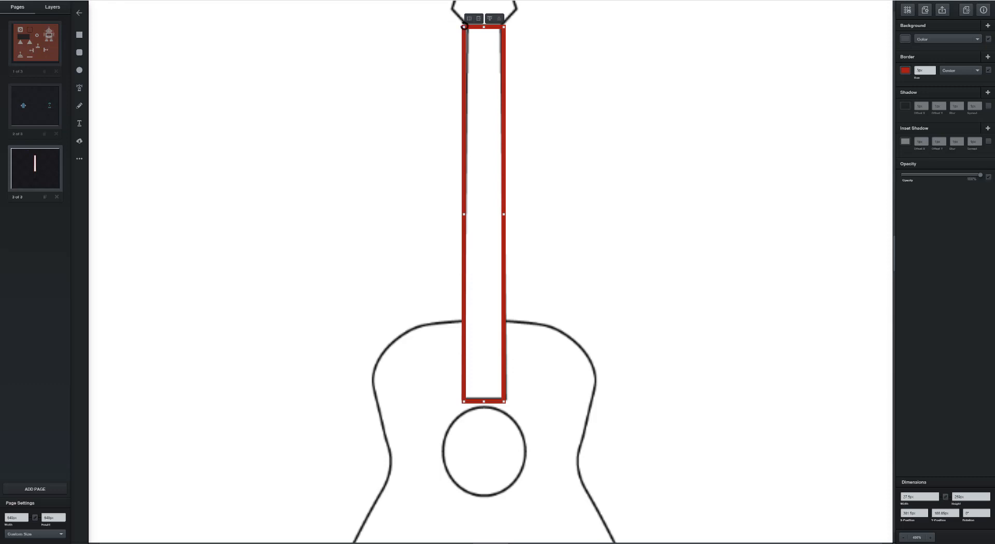
{"action": "double_click", "coordinate": [464, 27]}
{"action": "left_click_drag", "start_coordinate": [466, 27], "coordinate": [469, 28]}
{"action": "left_click", "coordinate": [469, 27]}
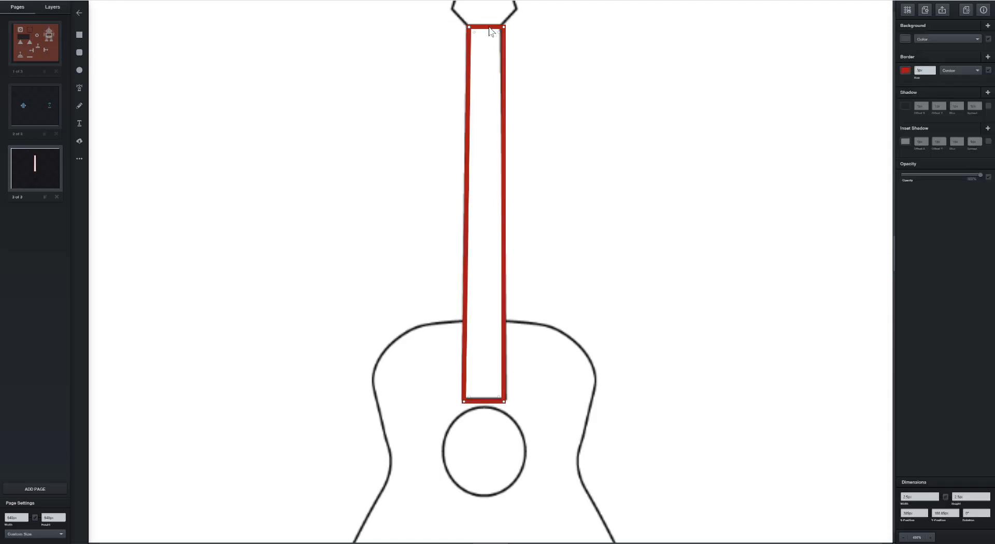
{"action": "double_click", "coordinate": [503, 27]}
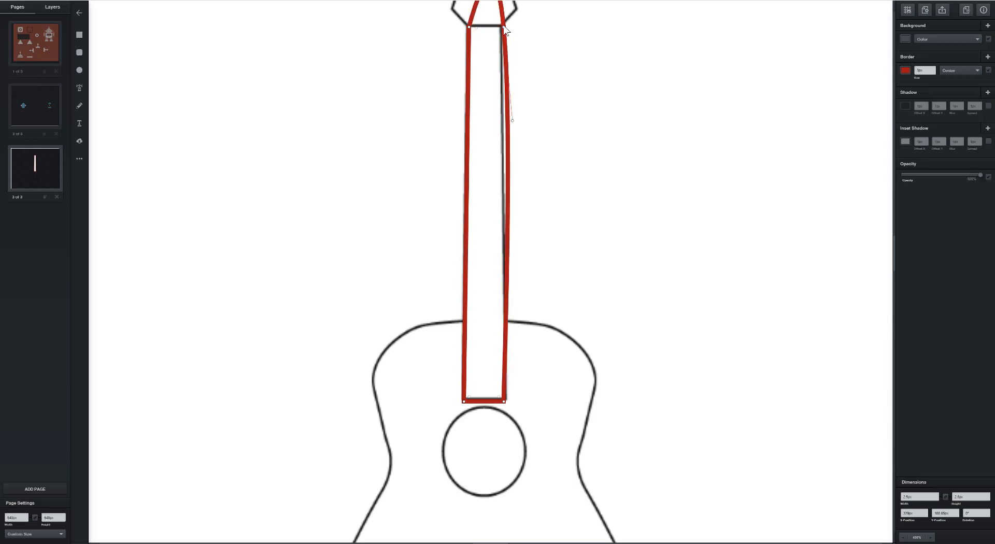
{"action": "double_click", "coordinate": [504, 27]}
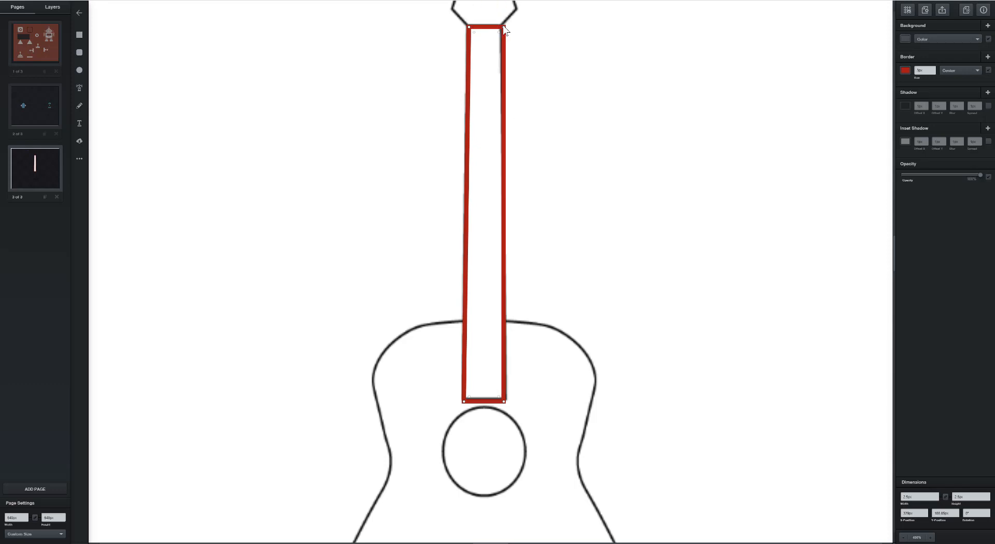
{"action": "left_click_drag", "start_coordinate": [504, 27], "coordinate": [500, 26]}
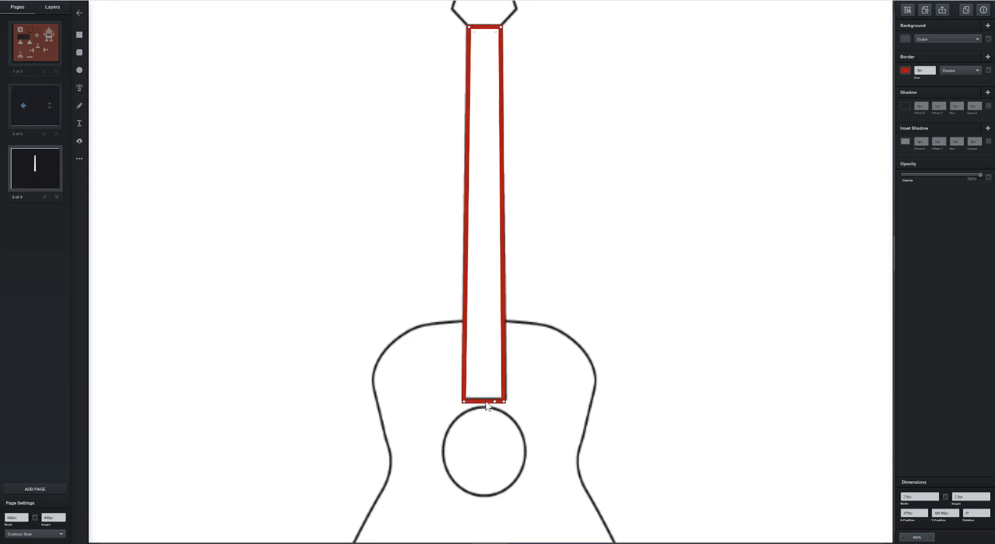
Step: Move the traced neck shape into the empty space to the right of the reference guitar
{"action": "scroll", "coordinate": [426, 199], "scroll_direction": "up", "scroll_amount": 5}
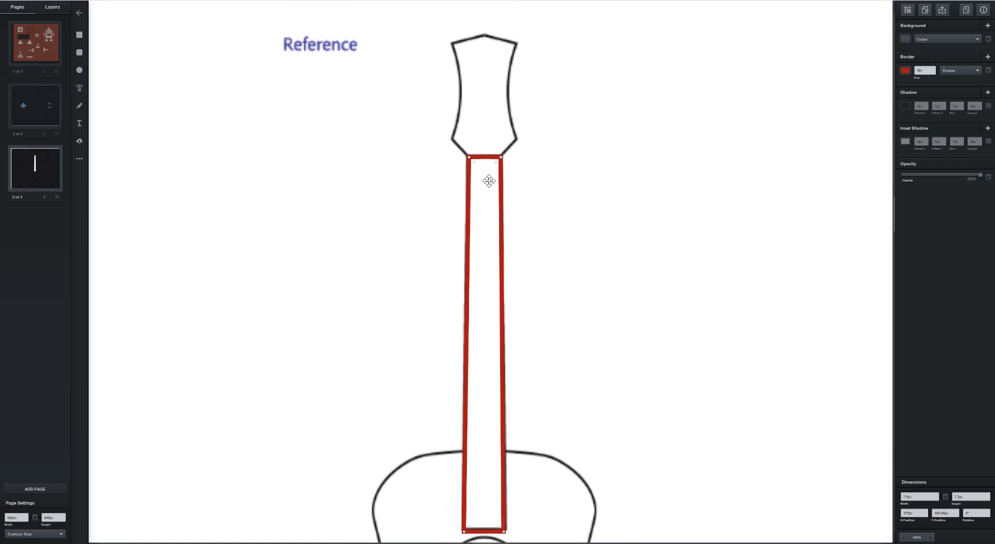
{"action": "left_click", "coordinate": [502, 227]}
{"action": "left_click_drag", "start_coordinate": [503, 228], "coordinate": [798, 231]}
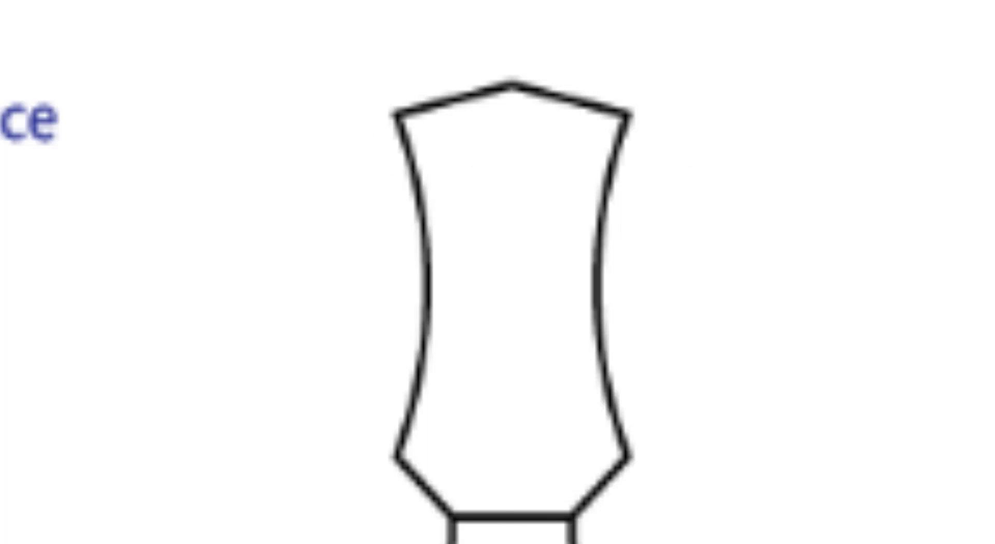
Step: Trace the guitar headstock with the Pen tool as a closed, straight-sided path with seven corner points
{"action": "left_click", "coordinate": [510, 88]}
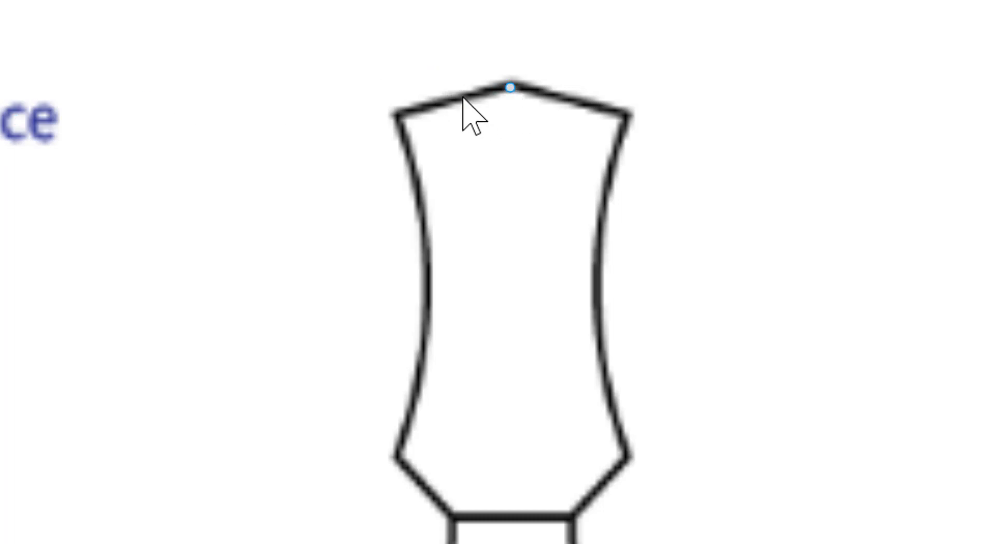
{"action": "left_click", "coordinate": [399, 117]}
{"action": "left_click", "coordinate": [397, 456]}
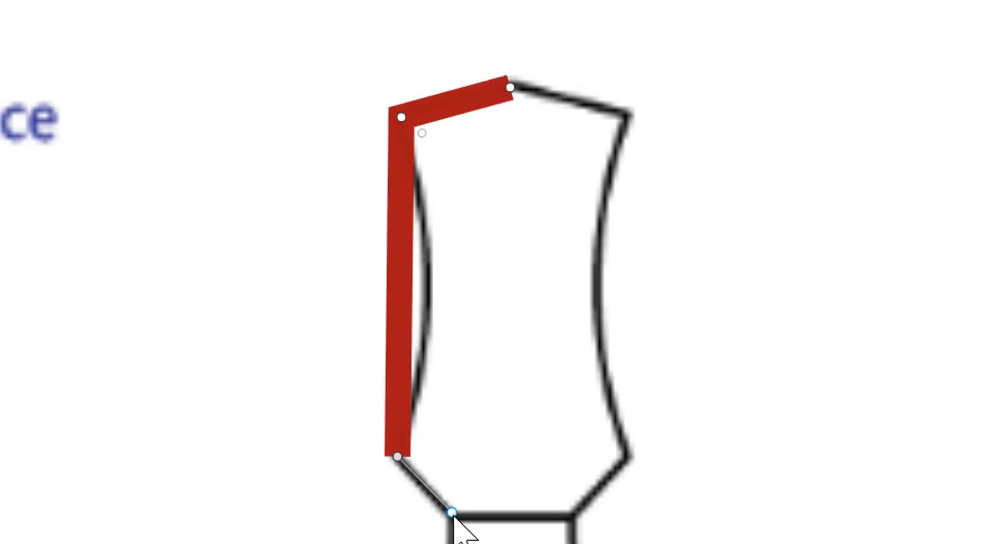
{"action": "left_click", "coordinate": [452, 513]}
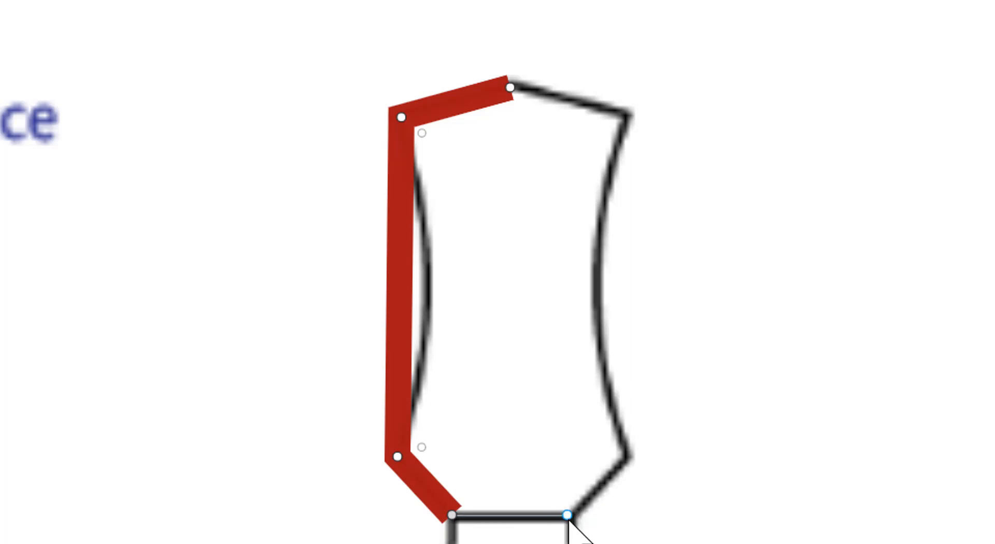
{"action": "left_click", "coordinate": [568, 515]}
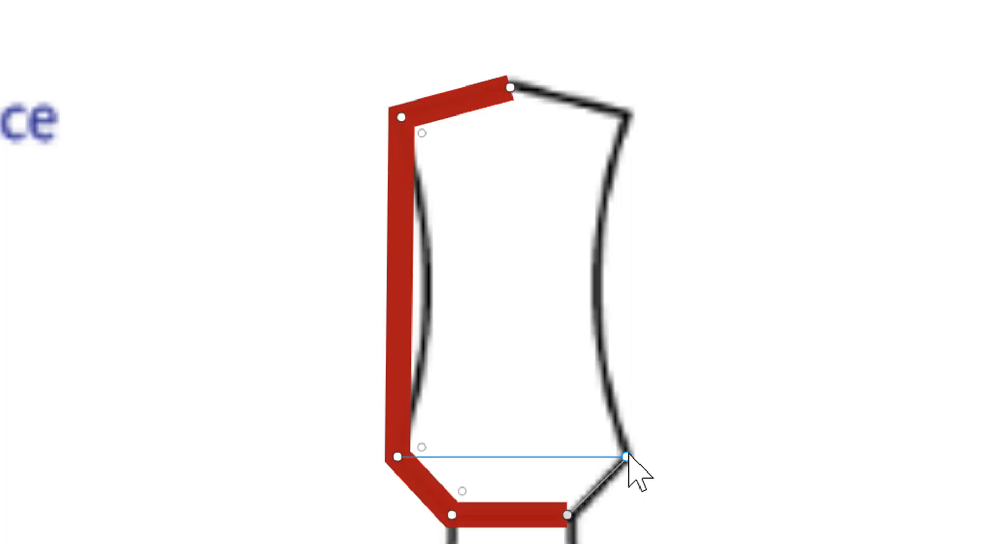
{"action": "left_click", "coordinate": [627, 457]}
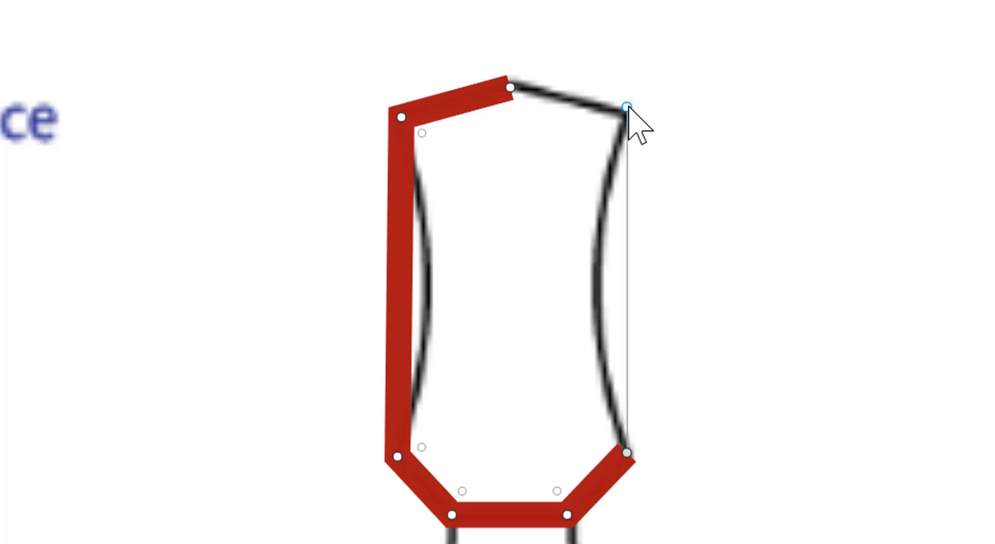
{"action": "left_click_drag", "start_coordinate": [627, 107], "coordinate": [627, 117]}
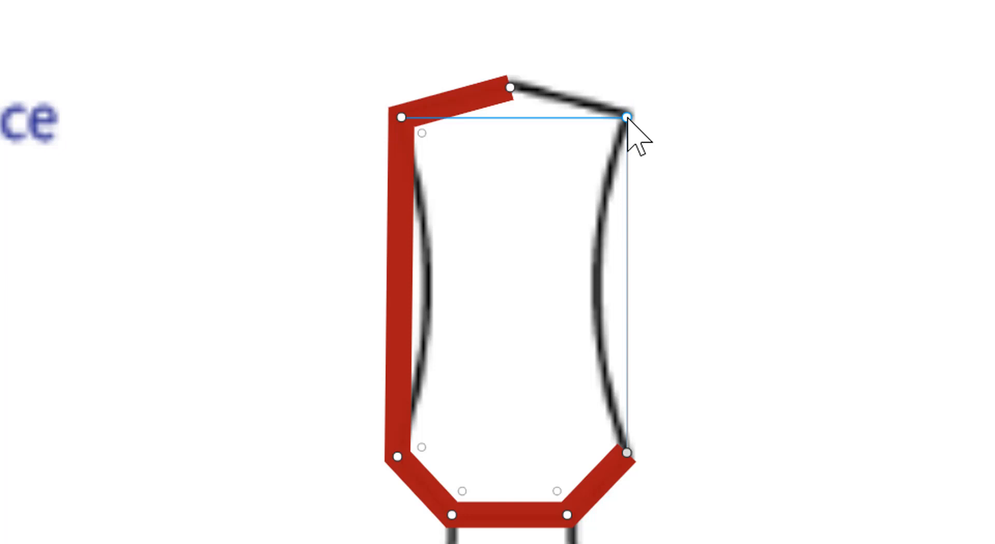
{"action": "mouse_move", "coordinate": [627, 117]}
{"action": "left_mouse_down"}
{"action": "mouse_move", "coordinate": [556, 122]}
{"action": "mouse_move", "coordinate": [611, 128]}
{"action": "mouse_move", "coordinate": [622, 117]}
{"action": "left_mouse_up"}
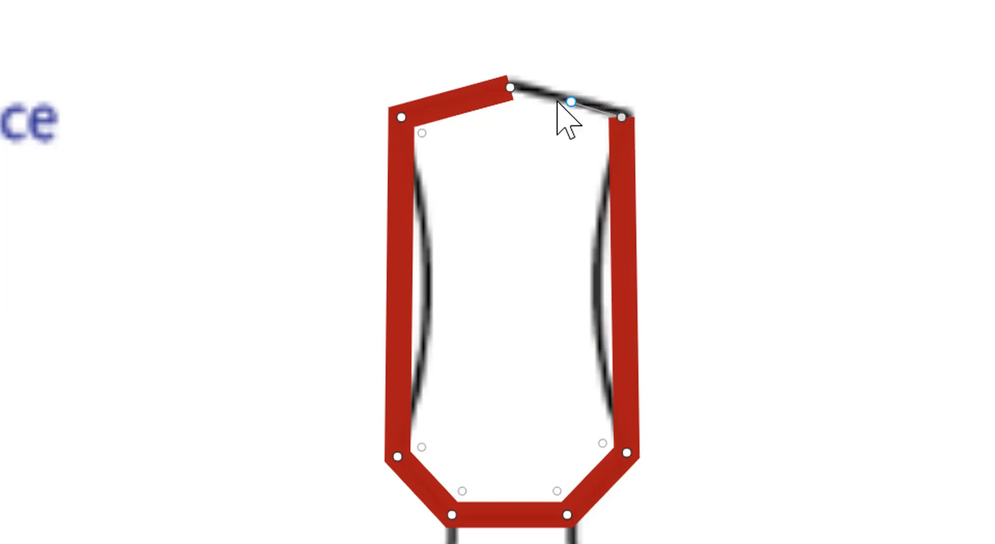
{"action": "left_click", "coordinate": [510, 87]}
{"action": "key", "text": "Escape"}
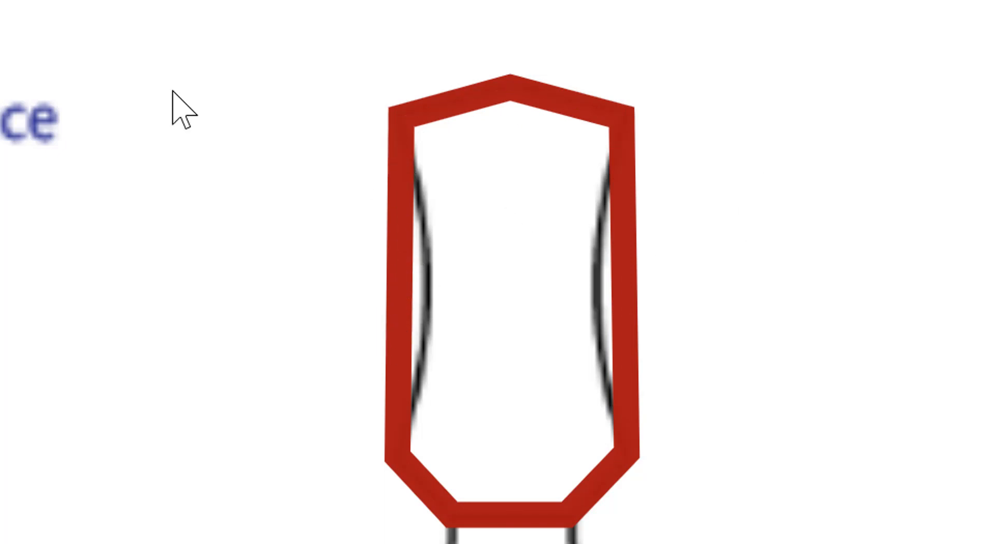
Step: Convert the headstock path's upper-left corner to a curve point, collapse its upper handle and bow the left side inward along the reference
{"action": "left_click", "coordinate": [404, 165]}
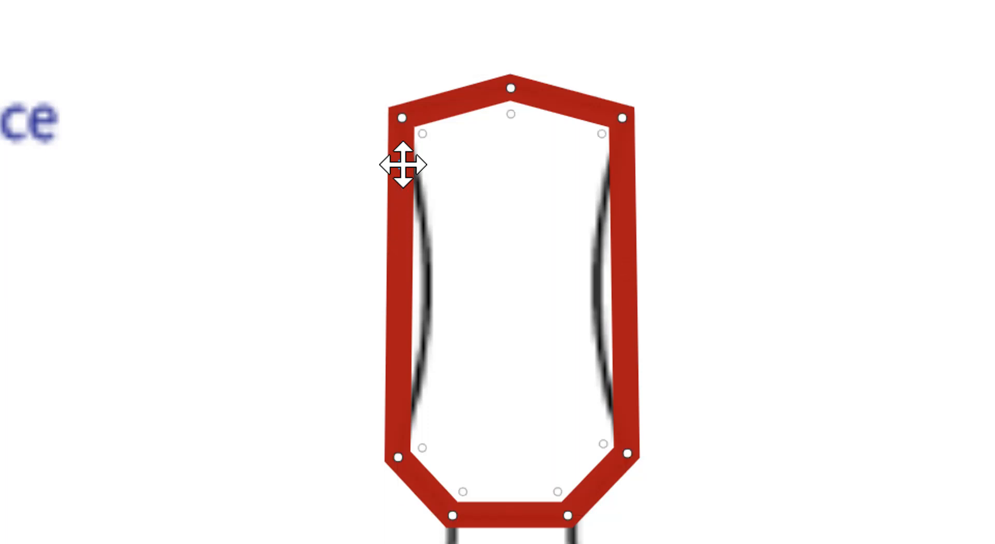
{"action": "double_click", "coordinate": [401, 118]}
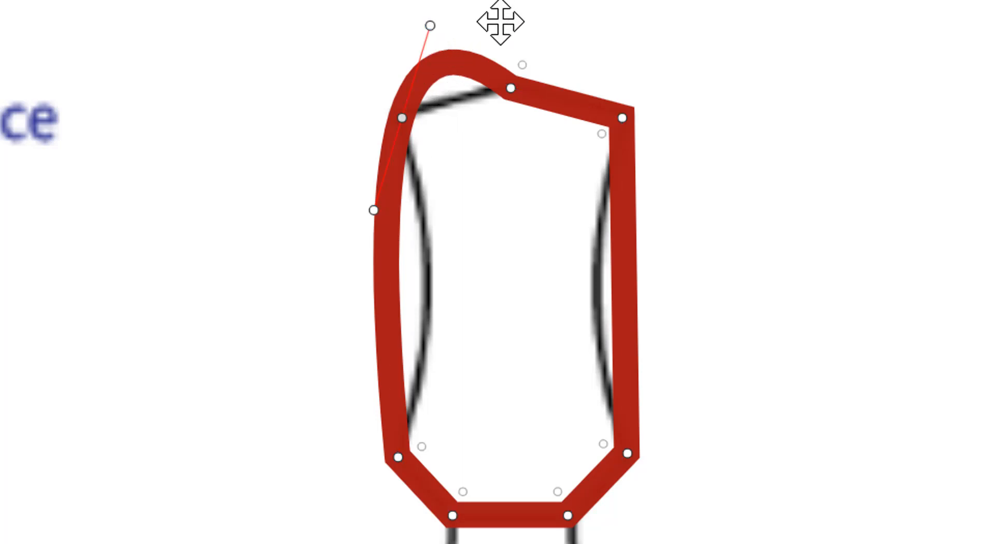
{"action": "left_click", "coordinate": [438, 66]}
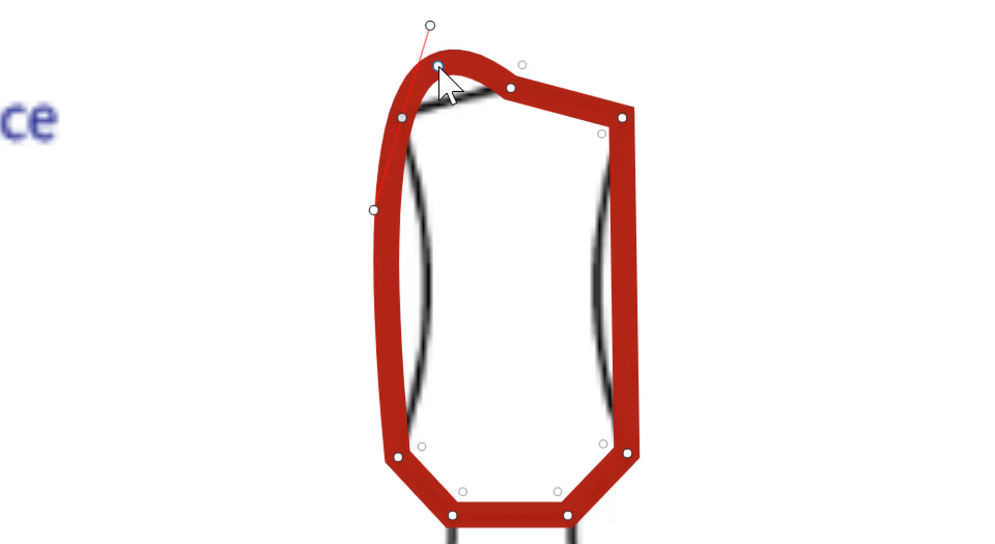
{"action": "key", "text": "Delete"}
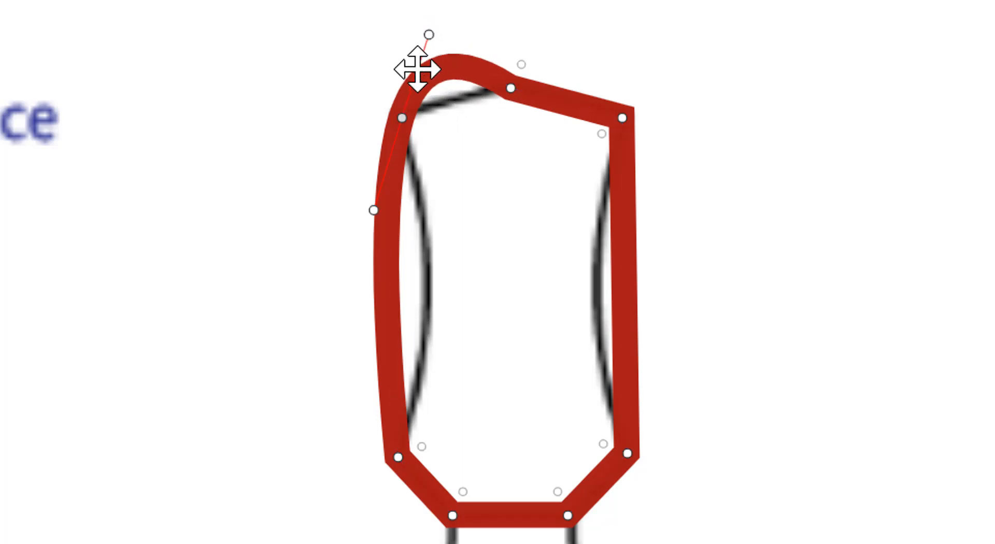
{"action": "left_click_drag", "start_coordinate": [417, 69], "coordinate": [400, 117]}
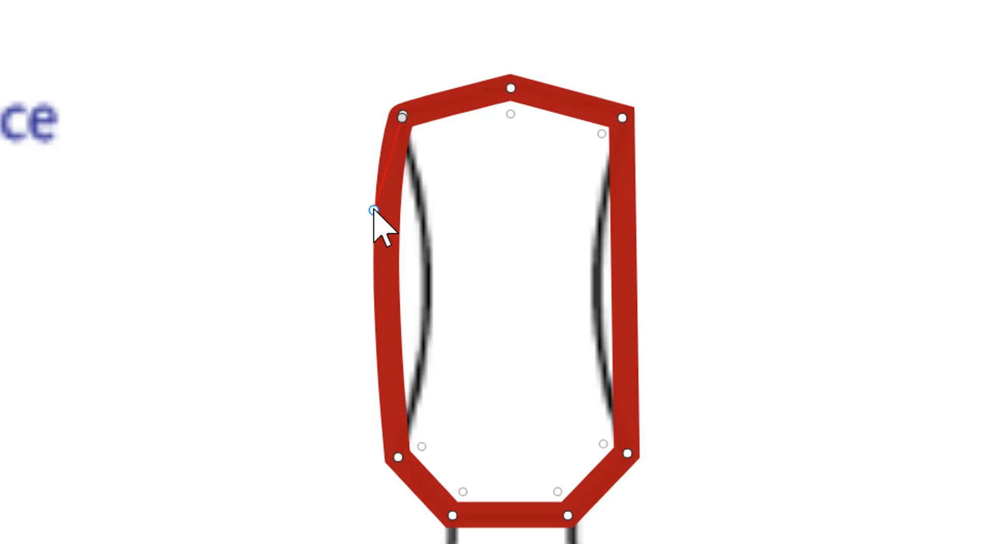
{"action": "left_click_drag", "start_coordinate": [390, 218], "coordinate": [468, 296]}
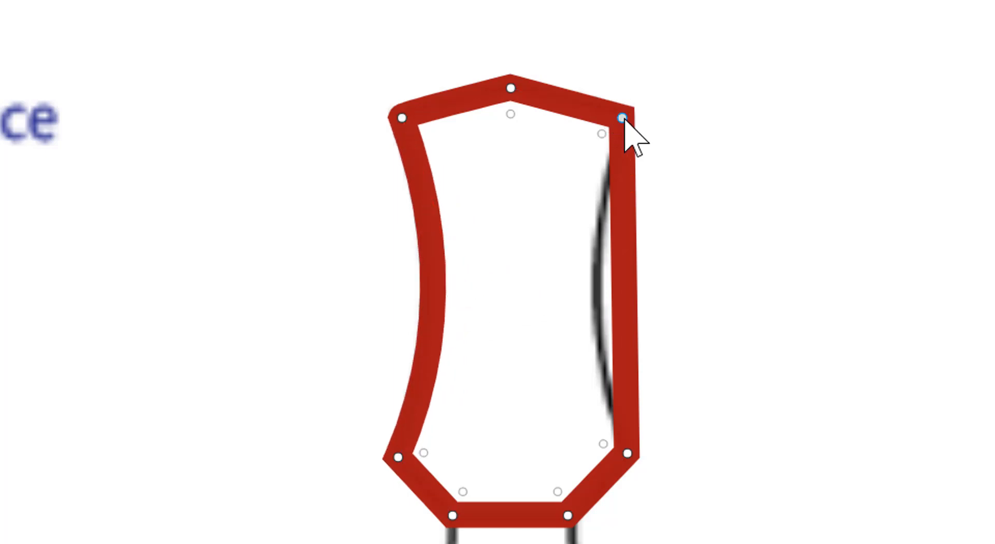
Step: Bow the headstock path's right side inward to match the reference, and move the traced shape clear of the reference headstock
{"action": "double_click", "coordinate": [624, 119]}
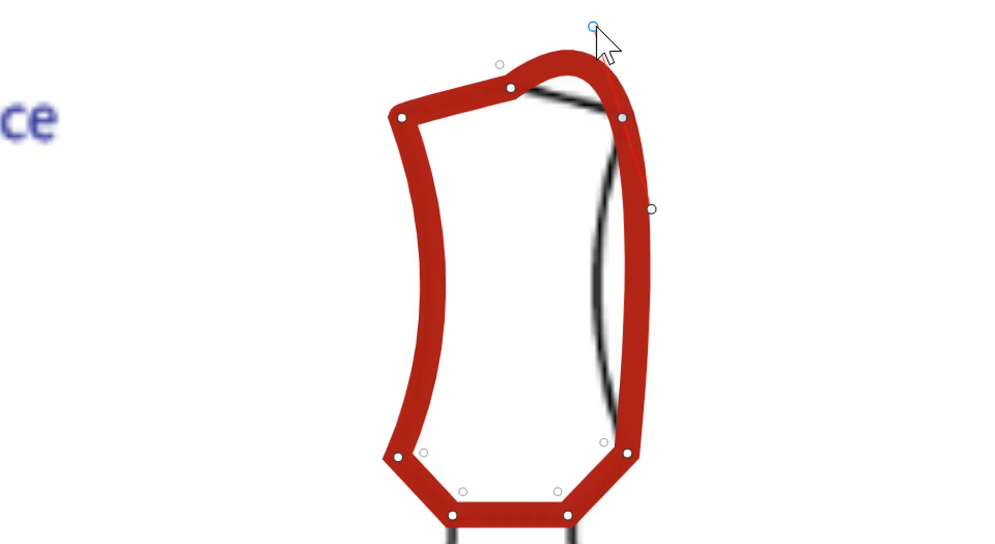
{"action": "left_click_drag", "start_coordinate": [593, 26], "coordinate": [623, 124]}
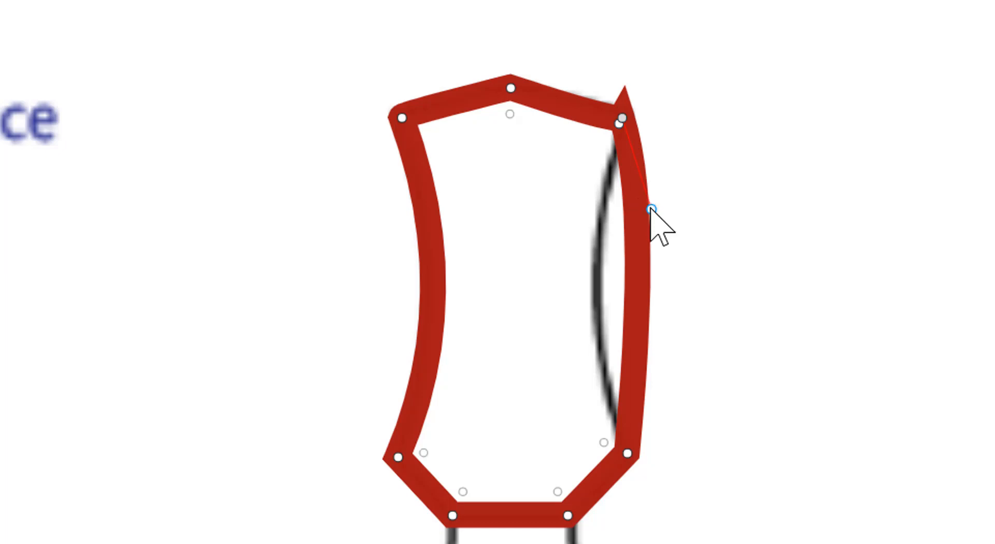
{"action": "left_click_drag", "start_coordinate": [652, 210], "coordinate": [564, 279]}
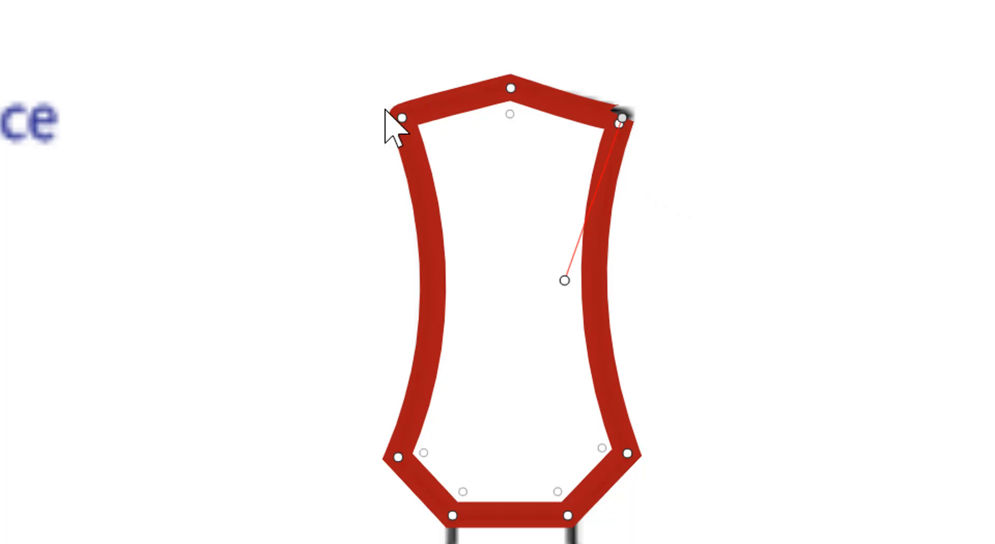
{"action": "key", "text": "v"}
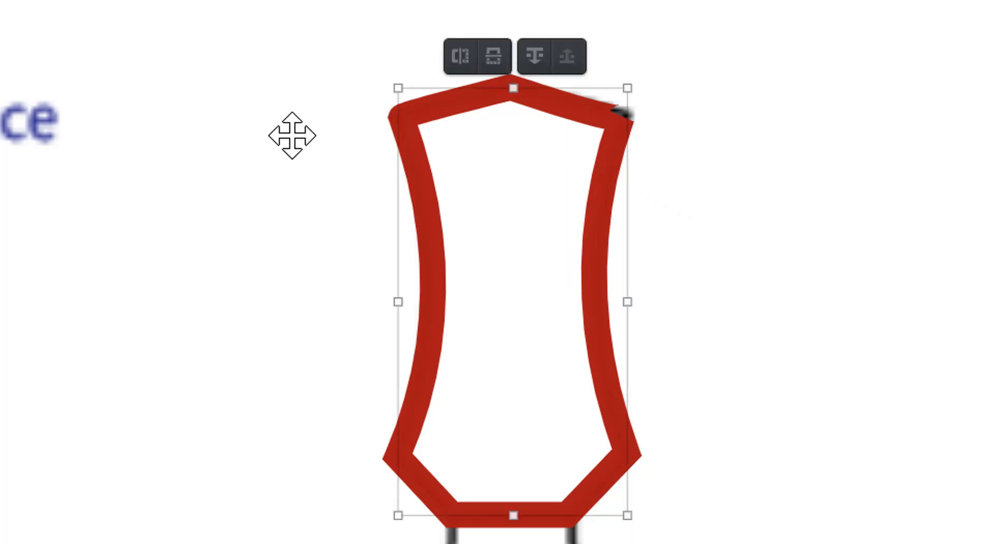
{"action": "left_click_drag", "start_coordinate": [433, 249], "coordinate": [589, 243]}
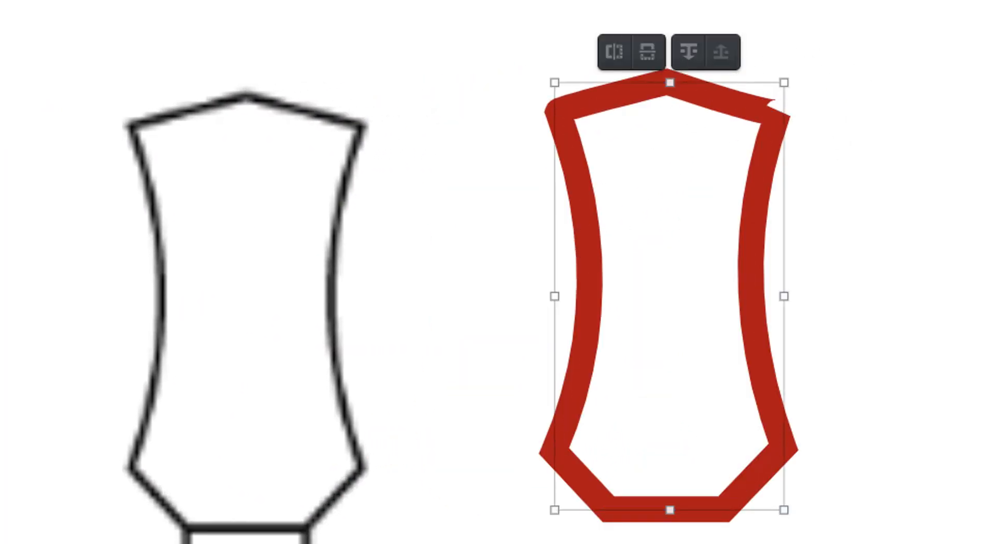
Step: Clean up the headstock's broken upper-right corner by resetting its curve point and pulling its lower handle inward to reshape the side
{"action": "scroll", "coordinate": [498, 272], "scroll_direction": "down", "scroll_amount": 3}
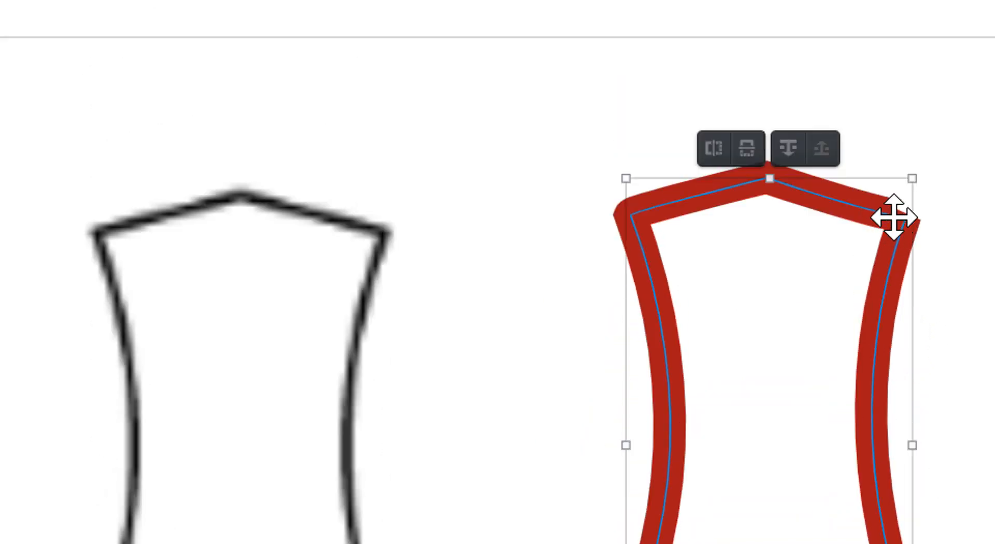
{"action": "double_click", "coordinate": [897, 218]}
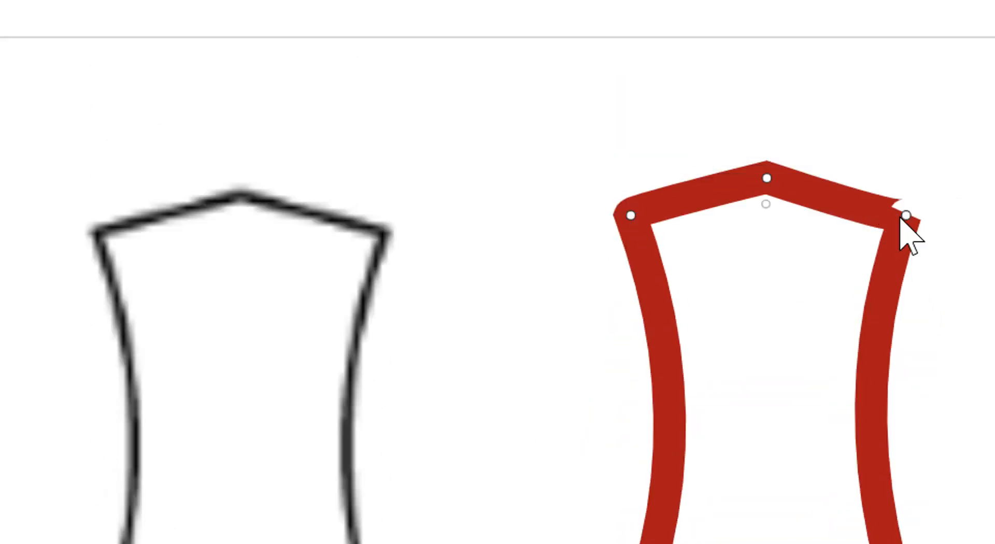
{"action": "left_click", "coordinate": [906, 215]}
{"action": "mouse_move", "coordinate": [902, 222]}
{"action": "left_mouse_down"}
{"action": "mouse_move", "coordinate": [912, 219]}
{"action": "mouse_move", "coordinate": [894, 224]}
{"action": "mouse_move", "coordinate": [871, 139]}
{"action": "mouse_move", "coordinate": [897, 233]}
{"action": "mouse_move", "coordinate": [900, 223]}
{"action": "left_mouse_up"}
{"action": "double_click", "coordinate": [900, 220]}
{"action": "left_click_drag", "start_coordinate": [888, 343], "coordinate": [840, 341]}
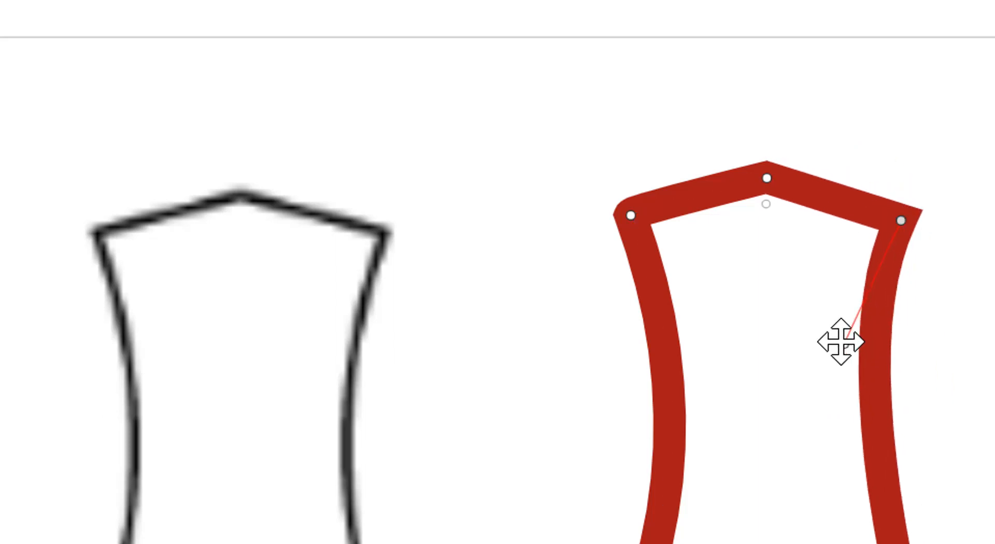
Step: Place the headstock shape on the upper end of the traced neck, centered on the neck
{"action": "key", "text": "v"}
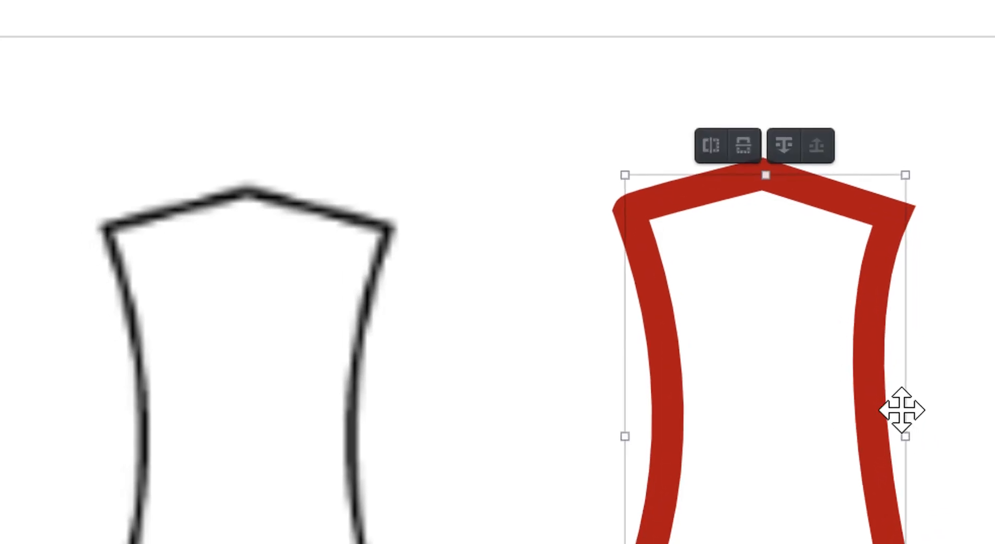
{"action": "left_click_drag", "start_coordinate": [870, 424], "coordinate": [994, 193]}
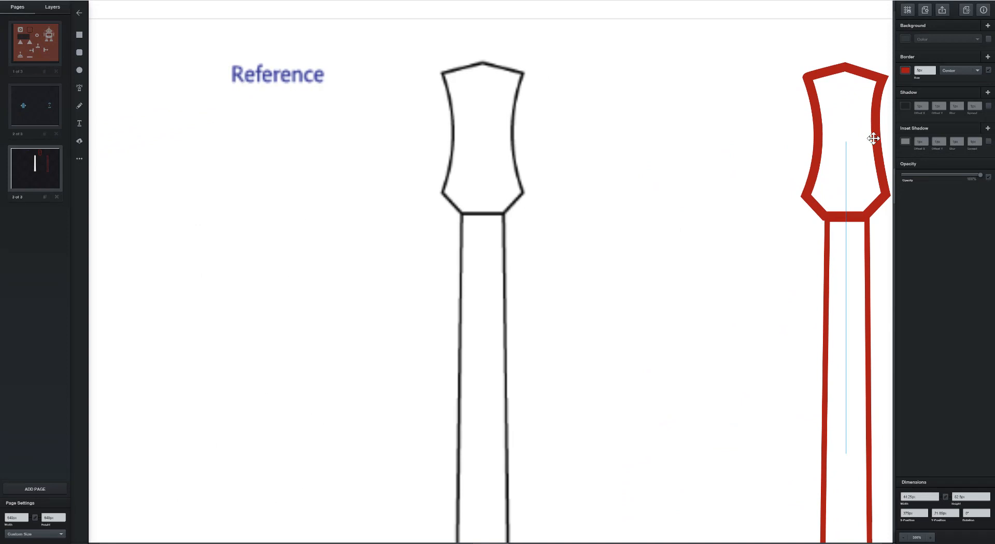
{"action": "left_click_drag", "start_coordinate": [874, 138], "coordinate": [873, 139]}
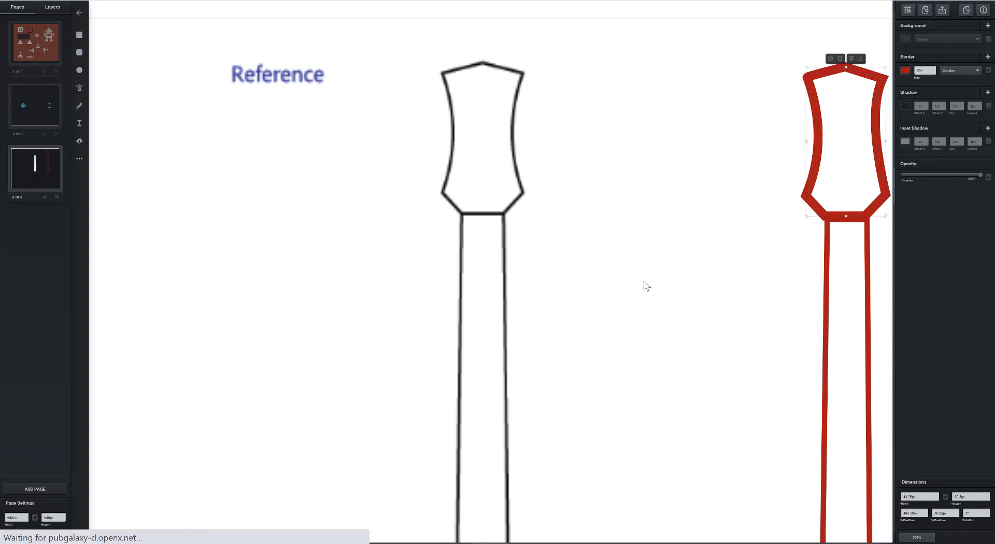
Step: Draw a rectangle with a red border over the straight-sided part of the reference guitar's bridge
{"action": "scroll", "coordinate": [647, 286], "scroll_direction": "down", "scroll_amount": 10}
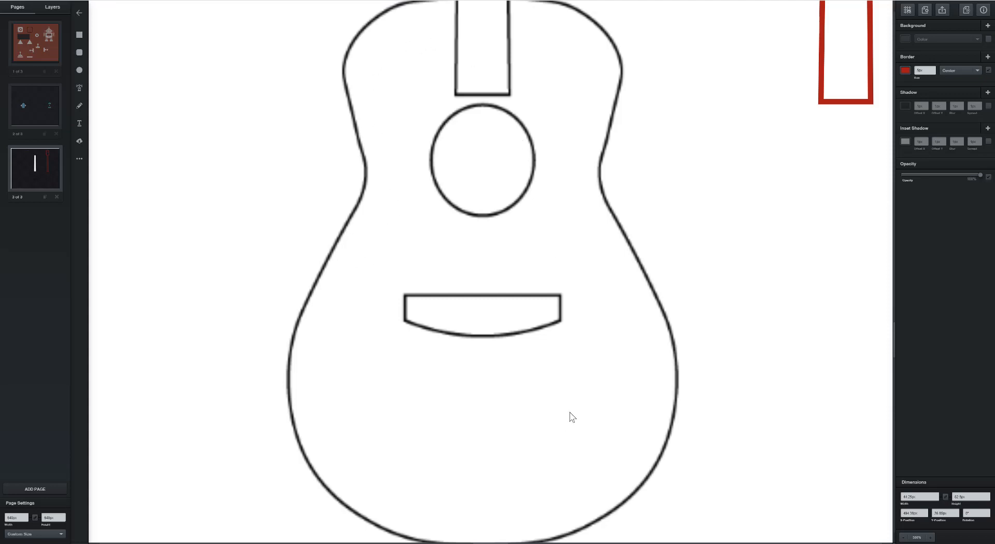
{"action": "left_click", "coordinate": [81, 38]}
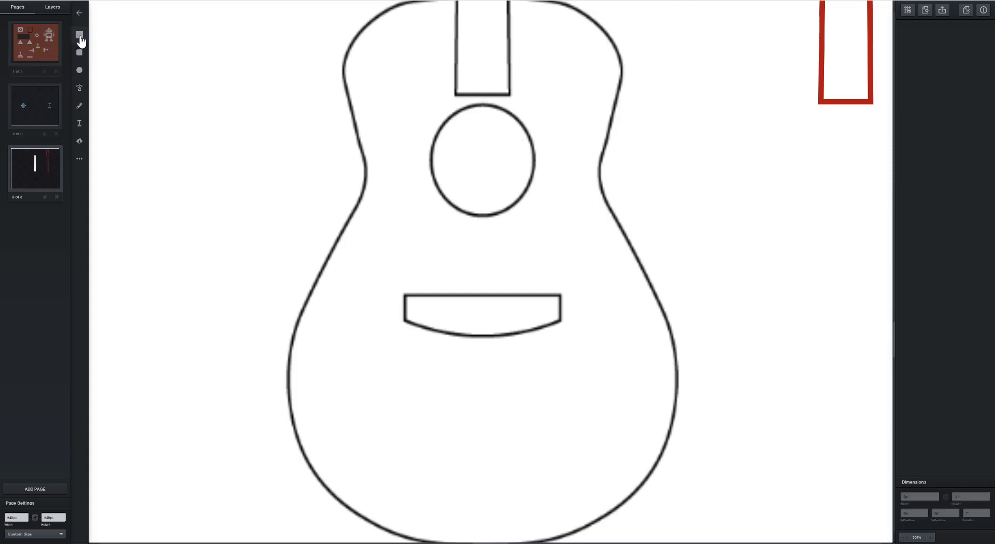
{"action": "left_click_drag", "start_coordinate": [404, 295], "coordinate": [560, 323]}
Step: Bow the rectangle's lower edge down to the bridge arc from its middle, and move the shape just above the reference bridge
{"action": "left_click", "coordinate": [80, 89]}
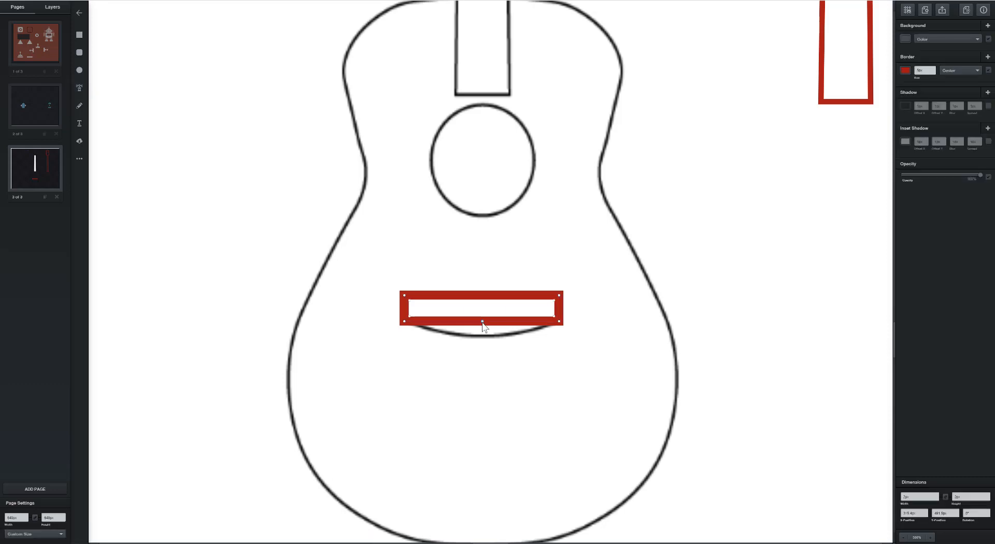
{"action": "left_click_drag", "start_coordinate": [484, 322], "coordinate": [471, 267]}
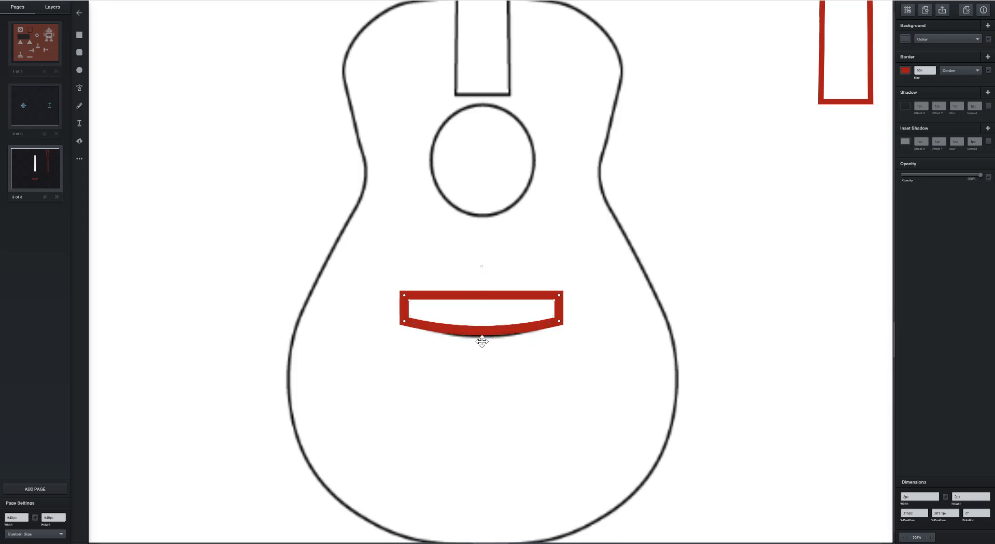
{"action": "left_click_drag", "start_coordinate": [482, 333], "coordinate": [482, 334]}
{"action": "key", "text": "Escape"}
{"action": "left_click_drag", "start_coordinate": [491, 295], "coordinate": [482, 224]}
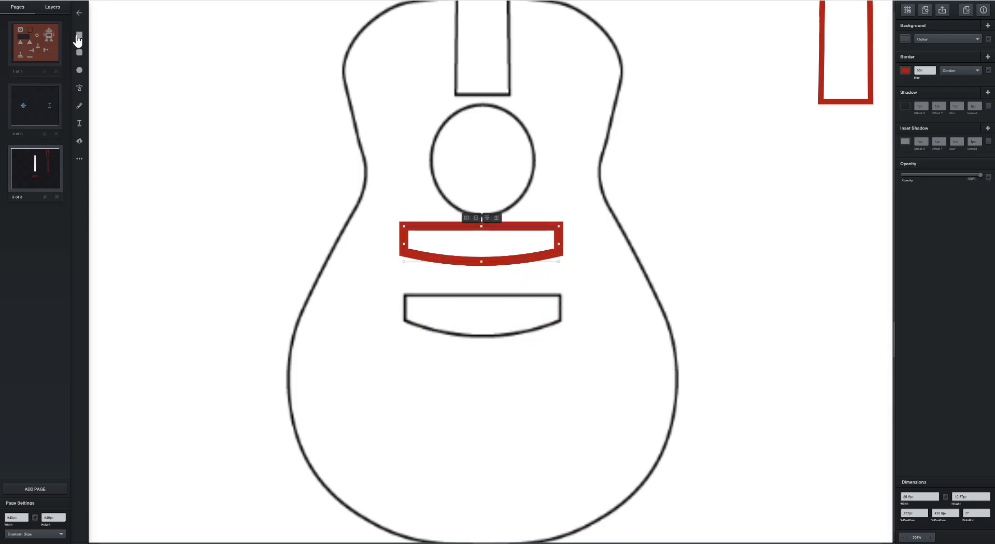
Step: Draw a second rectangle over the reference bridge and give it a red border
{"action": "left_click", "coordinate": [403, 296]}
{"action": "left_click_drag", "start_coordinate": [539, 332], "coordinate": [559, 322]}
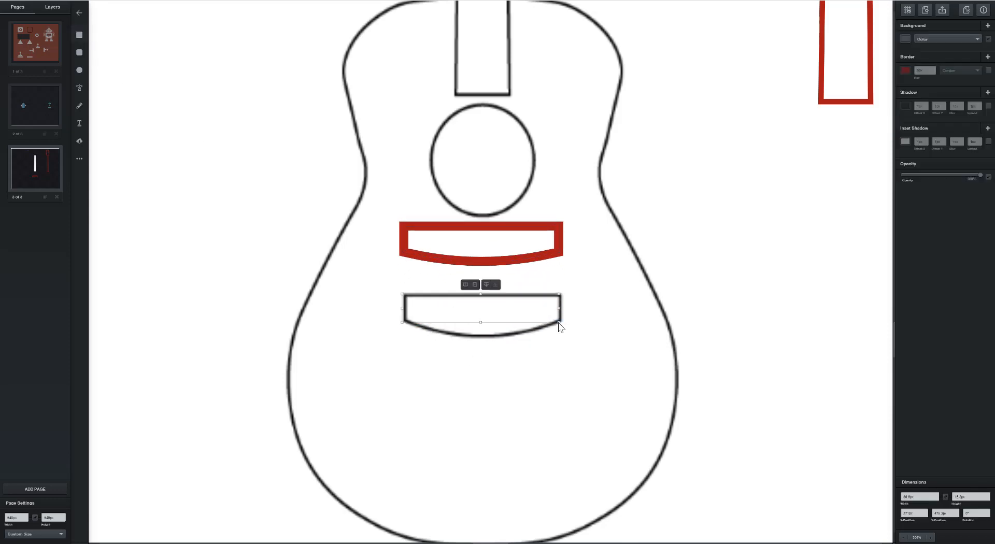
{"action": "left_click", "coordinate": [922, 71]}
Step: Convert the second rectangle's lower-right corner to a curve point and pull its handles toward the middle of the bridge arc
{"action": "double_click", "coordinate": [482, 322]}
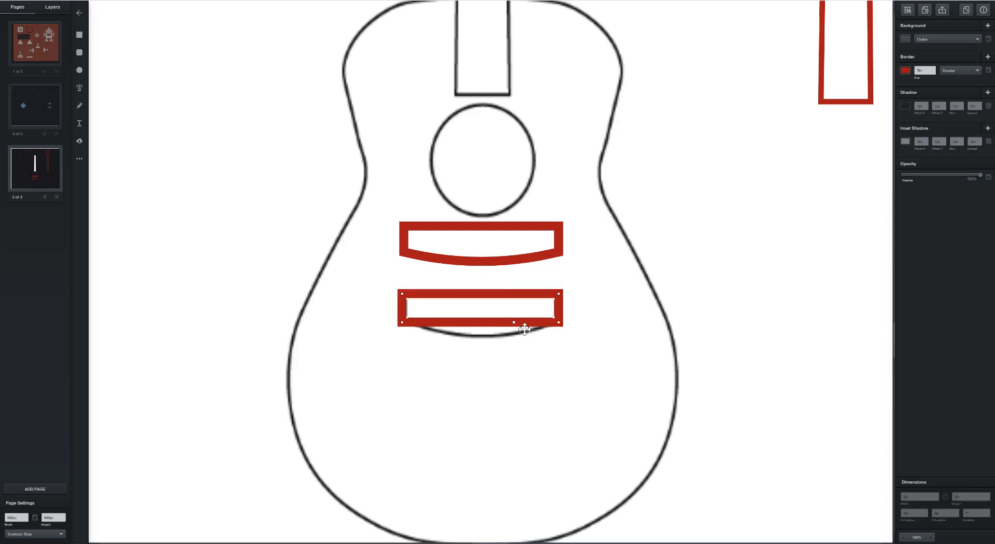
{"action": "double_click", "coordinate": [558, 322]}
{"action": "left_click_drag", "start_coordinate": [520, 330], "coordinate": [499, 337]}
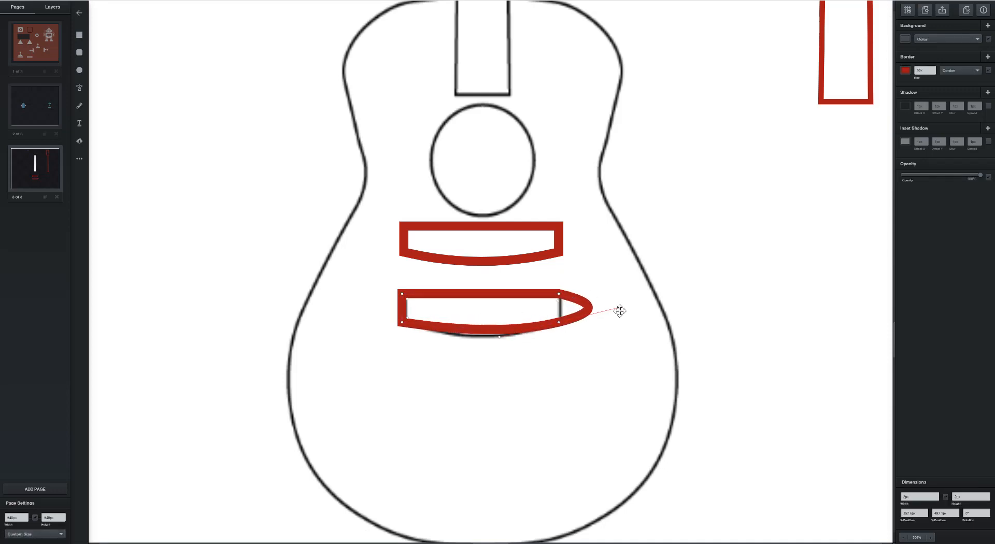
{"action": "left_click_drag", "start_coordinate": [603, 311], "coordinate": [480, 341]}
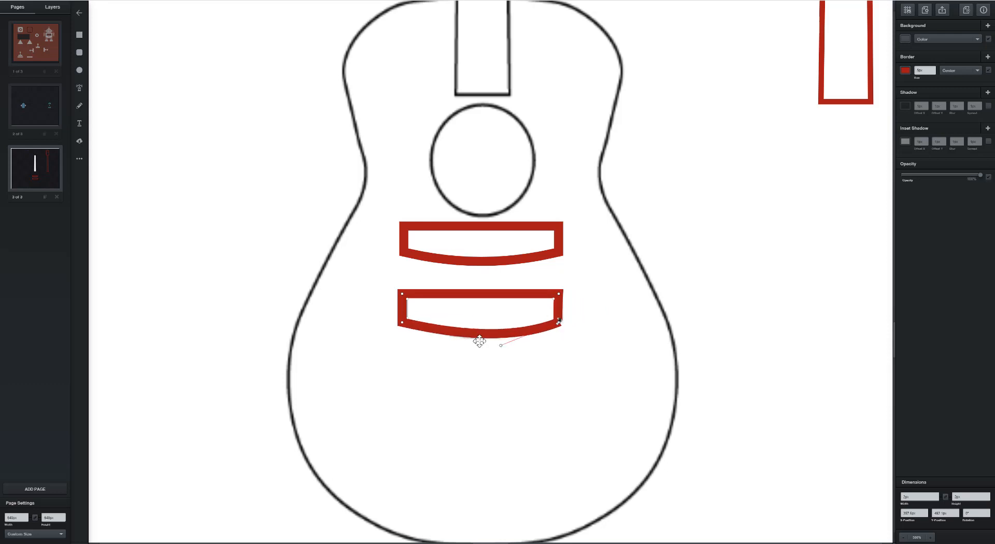
Step: Curve the second rectangle's lower-left corner to complete the bridge arc, and move the shape into the empty space right of the guitar
{"action": "double_click", "coordinate": [403, 324]}
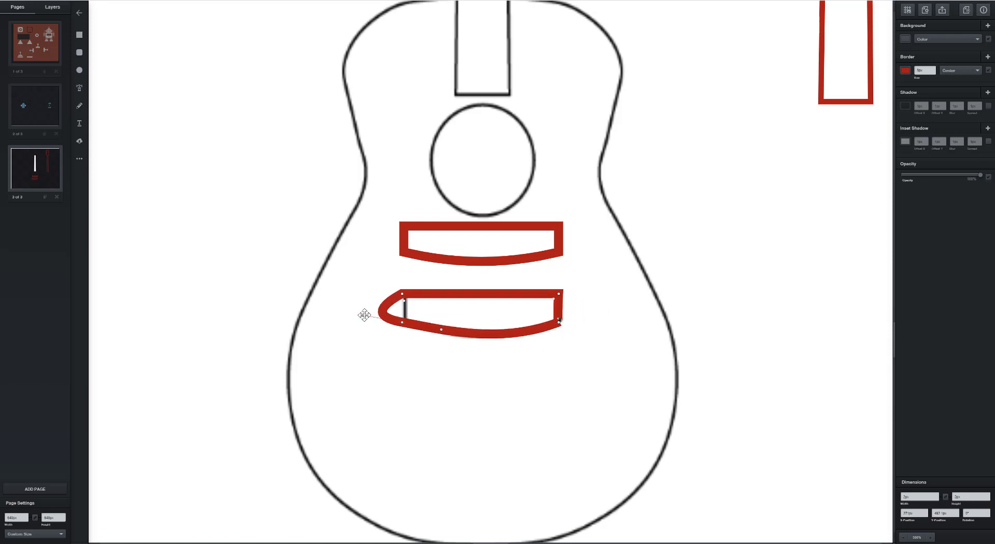
{"action": "left_click_drag", "start_coordinate": [363, 317], "coordinate": [506, 342]}
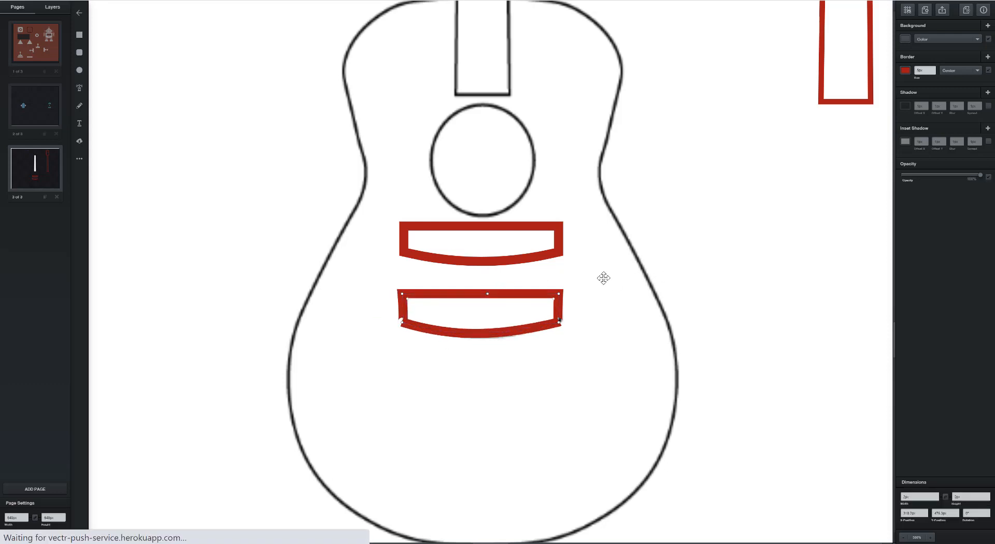
{"action": "left_click", "coordinate": [501, 292]}
{"action": "left_click_drag", "start_coordinate": [585, 282], "coordinate": [805, 220]}
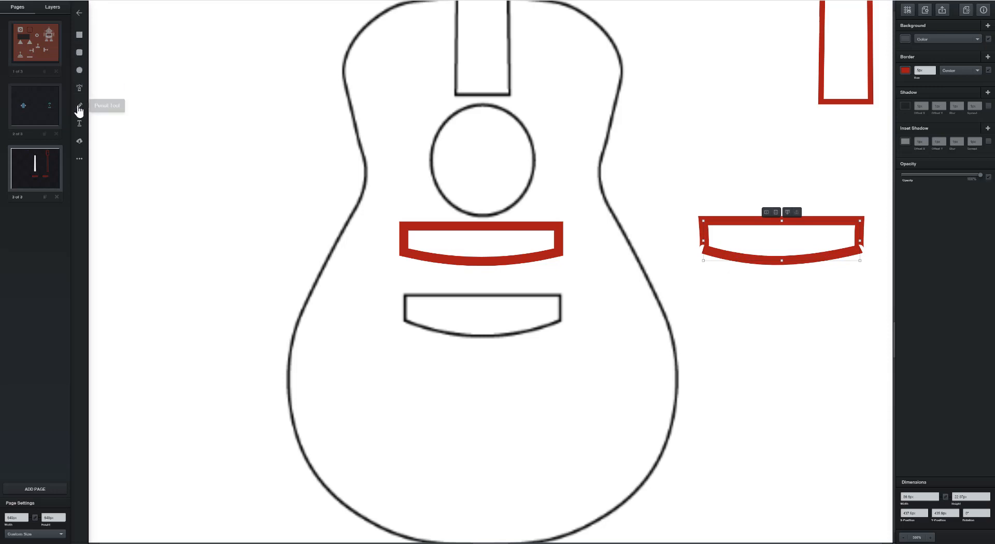
Step: Trace the bridge with the Pen tool as a closed four-corner path and bow its lower edge down to the reference arc
{"action": "left_click", "coordinate": [80, 88]}
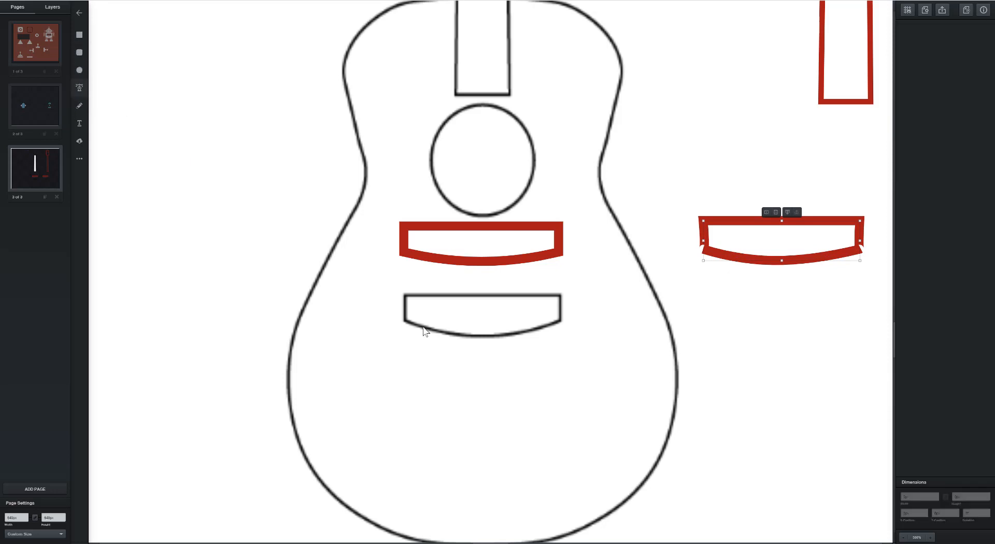
{"action": "left_click", "coordinate": [405, 295]}
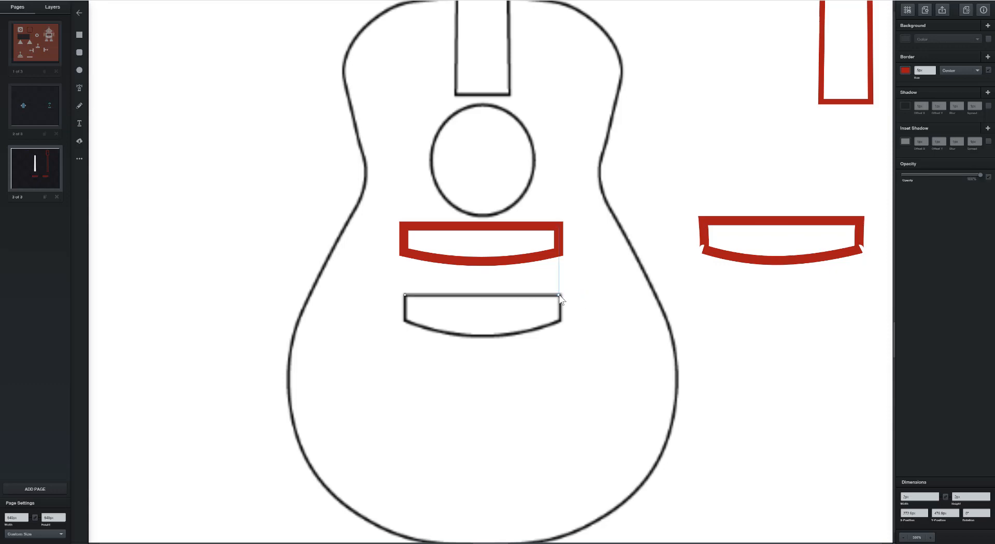
{"action": "left_click", "coordinate": [560, 295]}
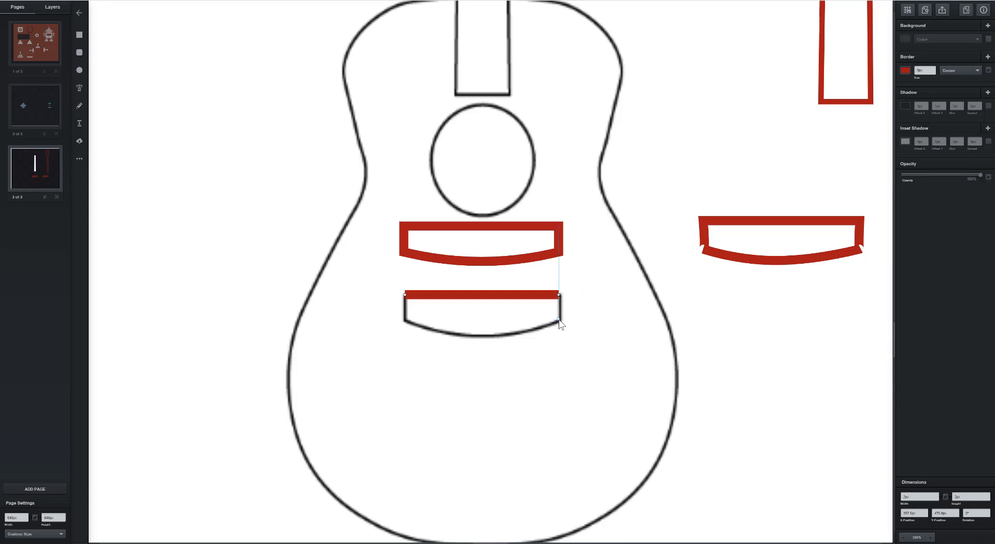
{"action": "left_click", "coordinate": [406, 320]}
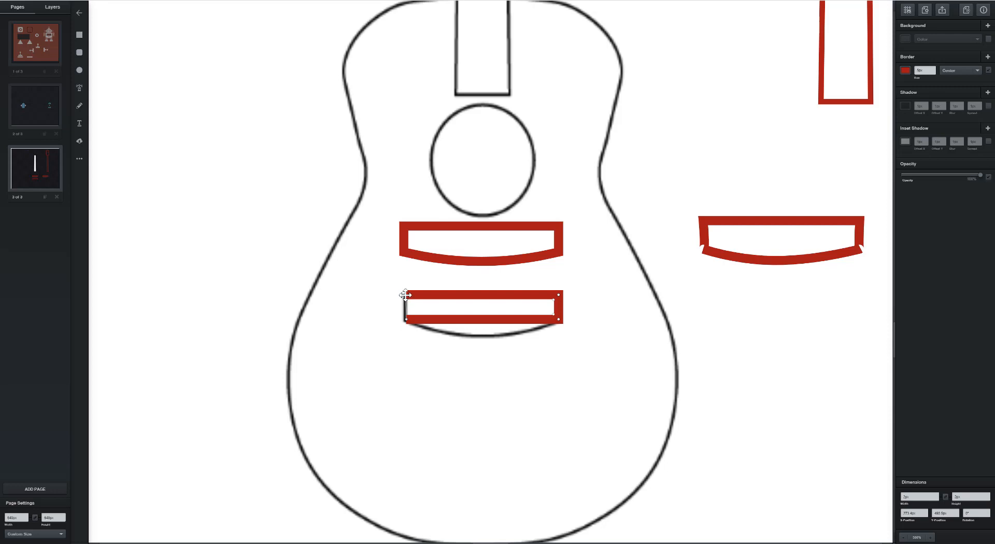
{"action": "left_click", "coordinate": [406, 295]}
{"action": "left_click", "coordinate": [491, 322]}
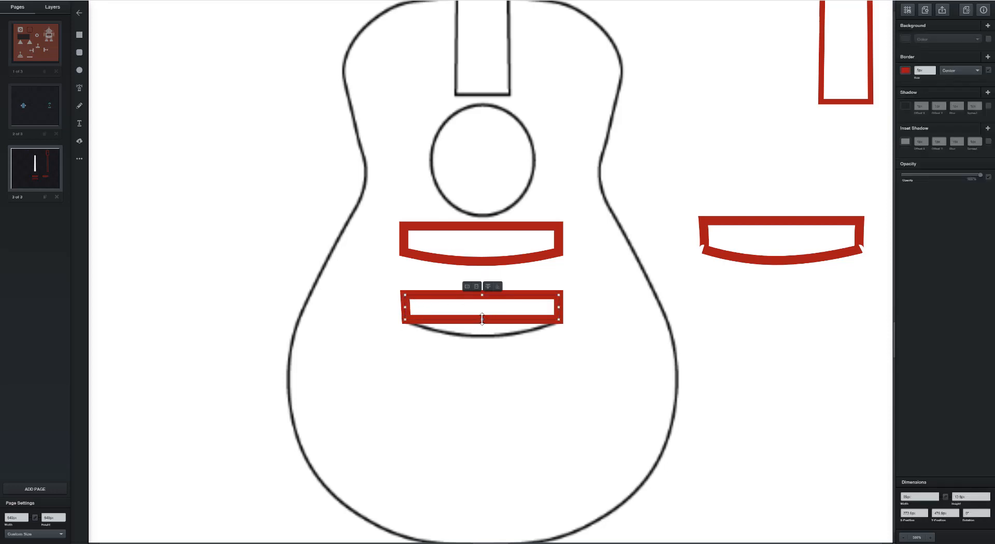
{"action": "left_click_drag", "start_coordinate": [482, 318], "coordinate": [481, 334]}
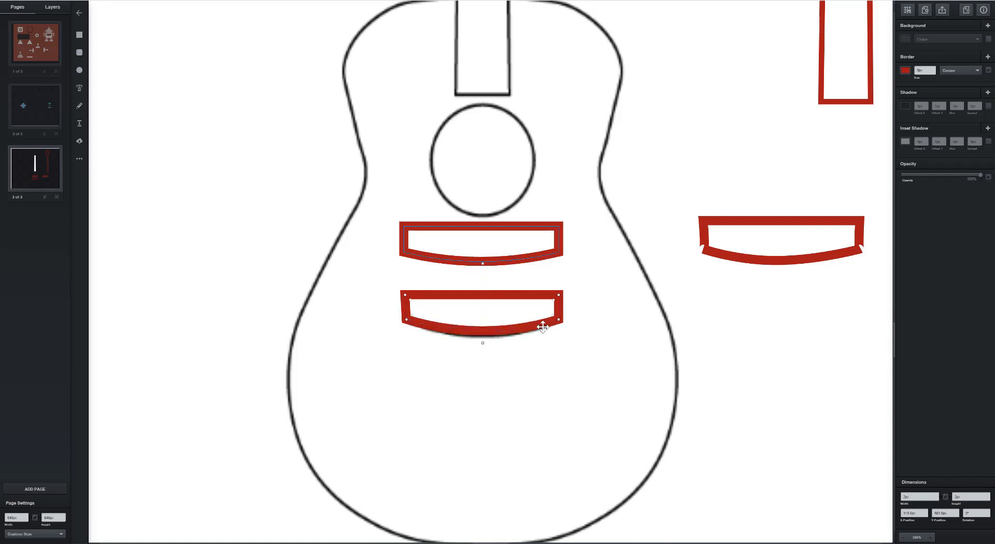
Step: Finish editing the pen-traced bridge and move it into the empty space right of the guitar, below the other bridge shape
{"action": "left_click", "coordinate": [600, 285]}
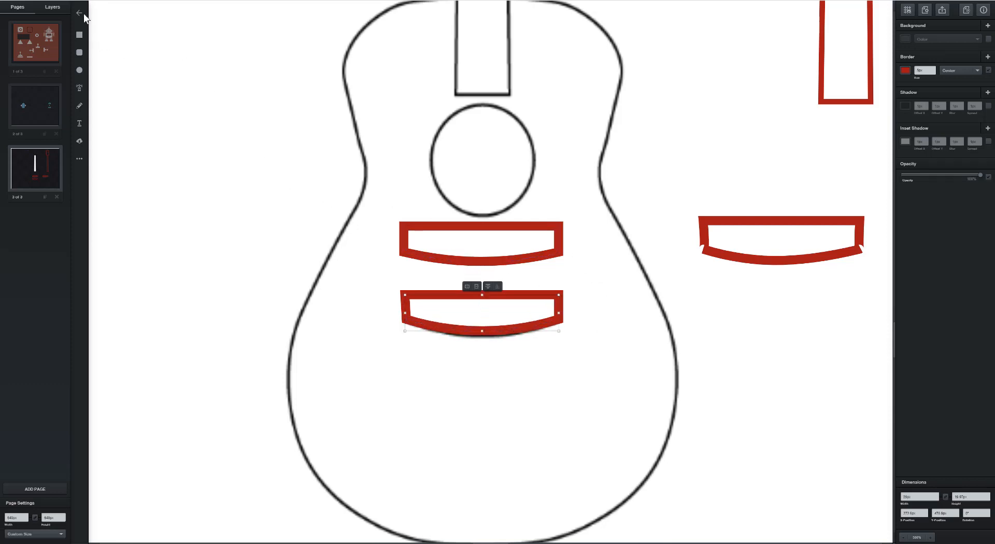
{"action": "left_click", "coordinate": [488, 375]}
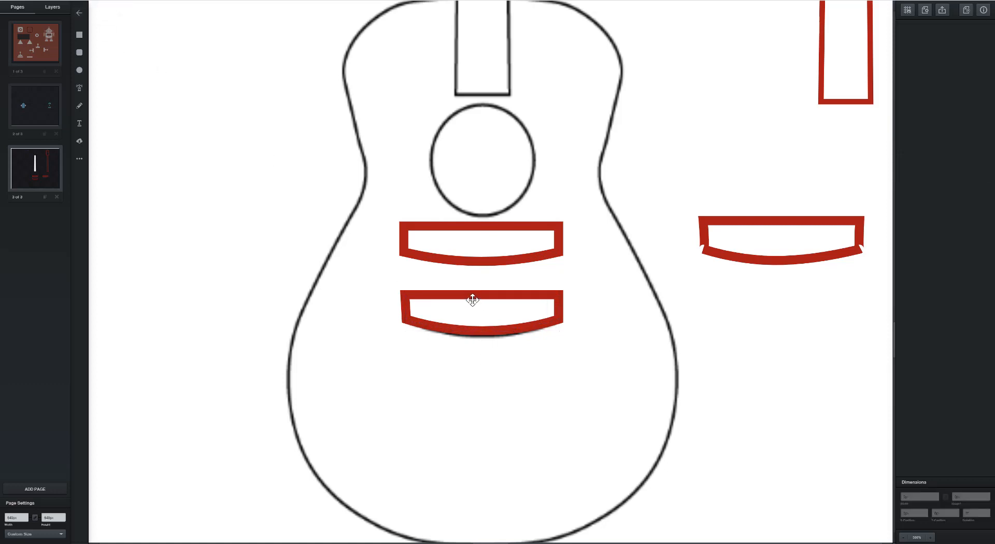
{"action": "left_click_drag", "start_coordinate": [473, 299], "coordinate": [810, 312]}
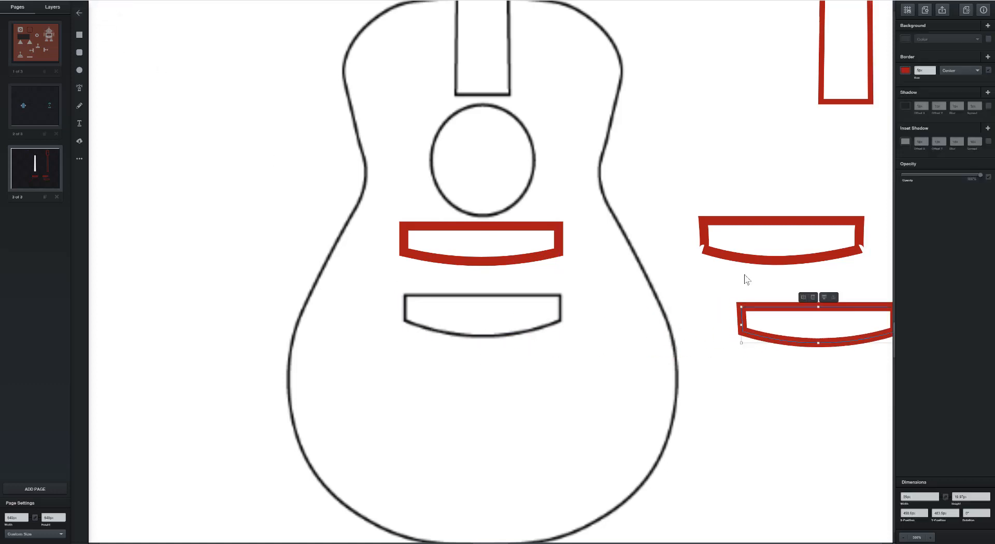
Step: Trace the left half of the guitar body with Pen tool straight segments, from the top center through shoulder and waist to the bottom center
{"action": "scroll", "coordinate": [467, 257], "scroll_direction": "up", "scroll_amount": 1}
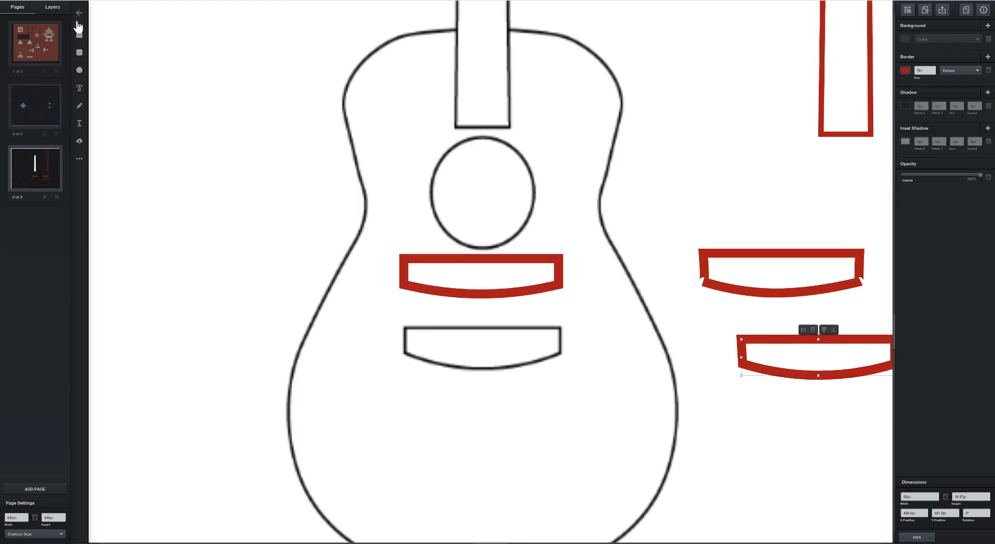
{"action": "left_click", "coordinate": [79, 88]}
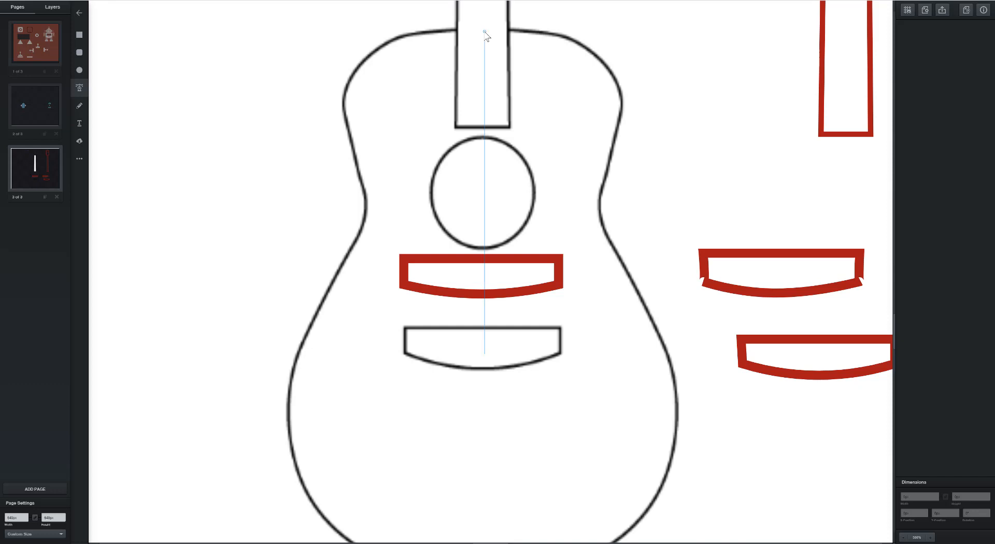
{"action": "left_click", "coordinate": [440, 30]}
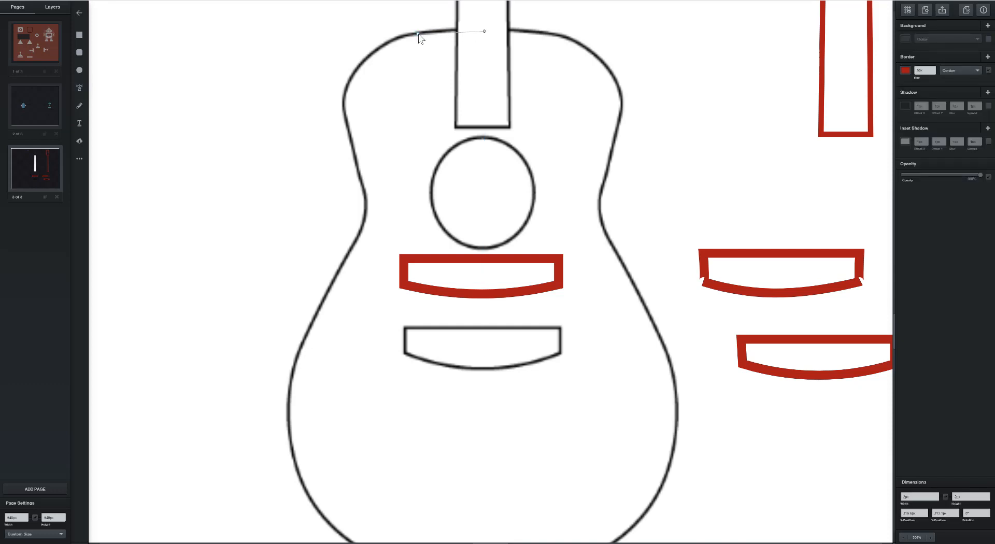
{"action": "left_click", "coordinate": [418, 33]}
{"action": "left_click", "coordinate": [355, 149]}
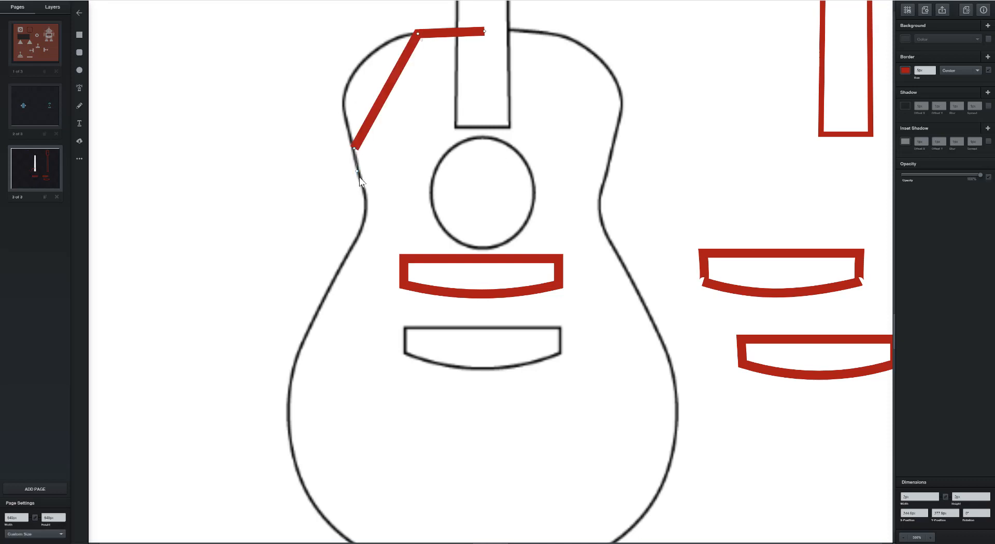
{"action": "left_click", "coordinate": [360, 176]}
{"action": "left_click", "coordinate": [339, 273]}
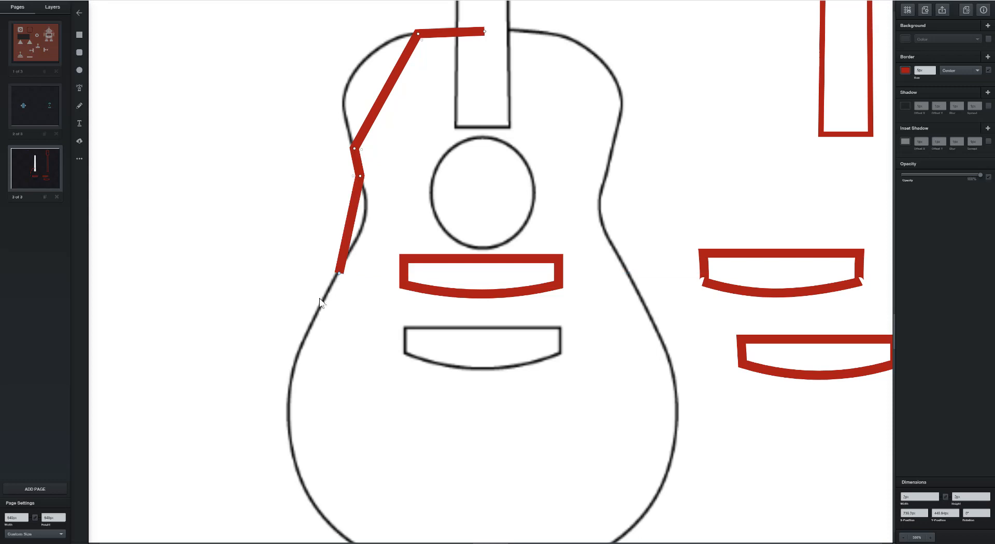
{"action": "left_click", "coordinate": [300, 345]}
{"action": "scroll", "coordinate": [318, 344], "scroll_direction": "down", "scroll_amount": 3}
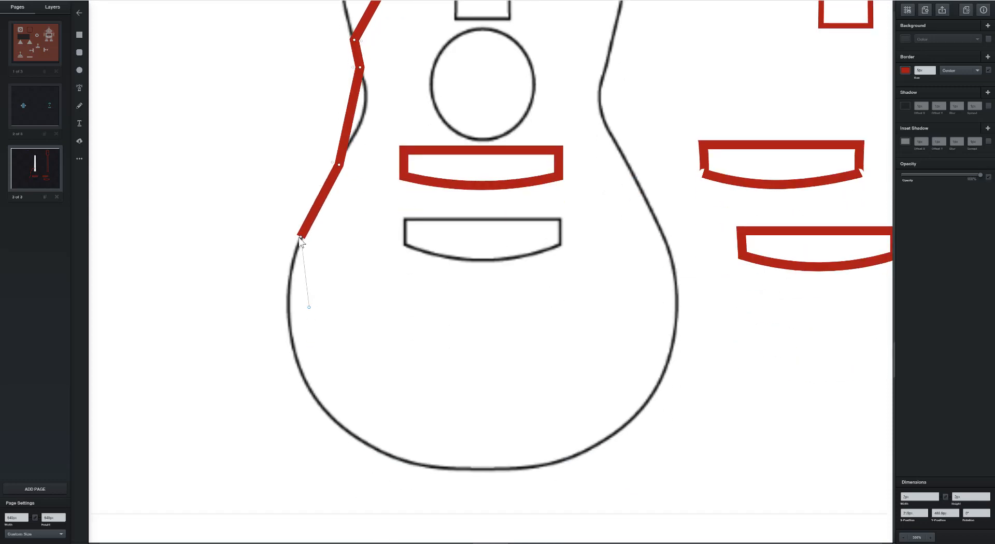
{"action": "left_click", "coordinate": [481, 470]}
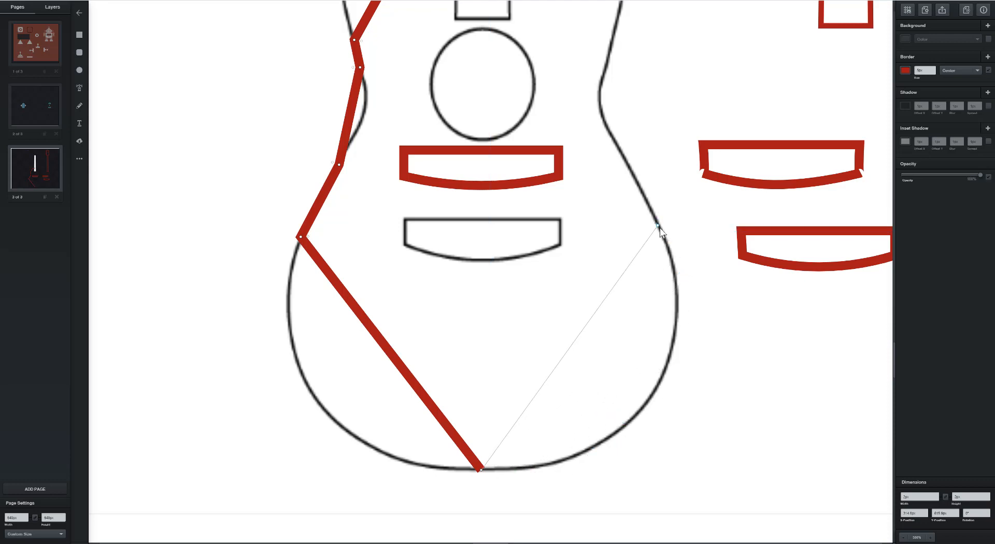
Step: Continue the pen path up the right side of the body with matching points and close it at the top center
{"action": "left_click", "coordinate": [664, 237]}
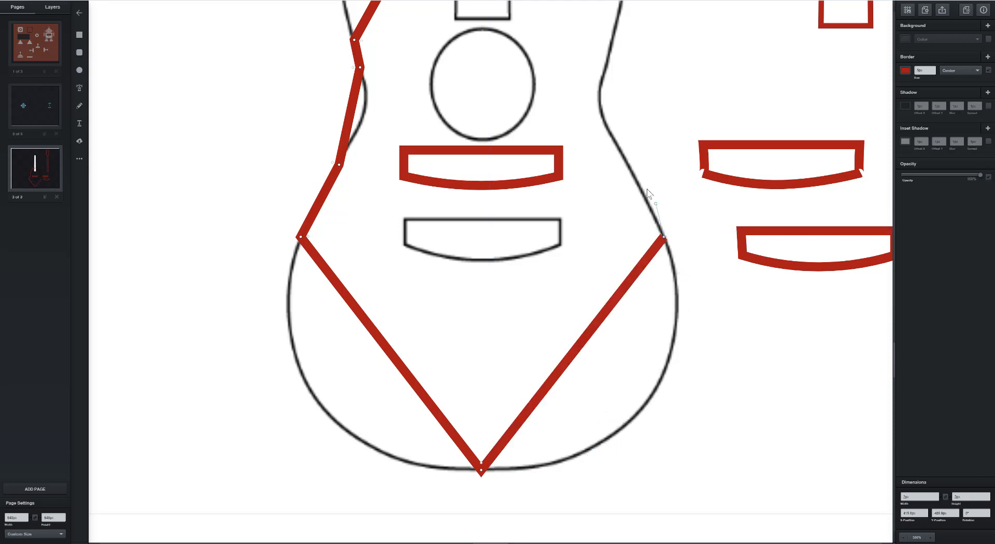
{"action": "left_click", "coordinate": [624, 162]}
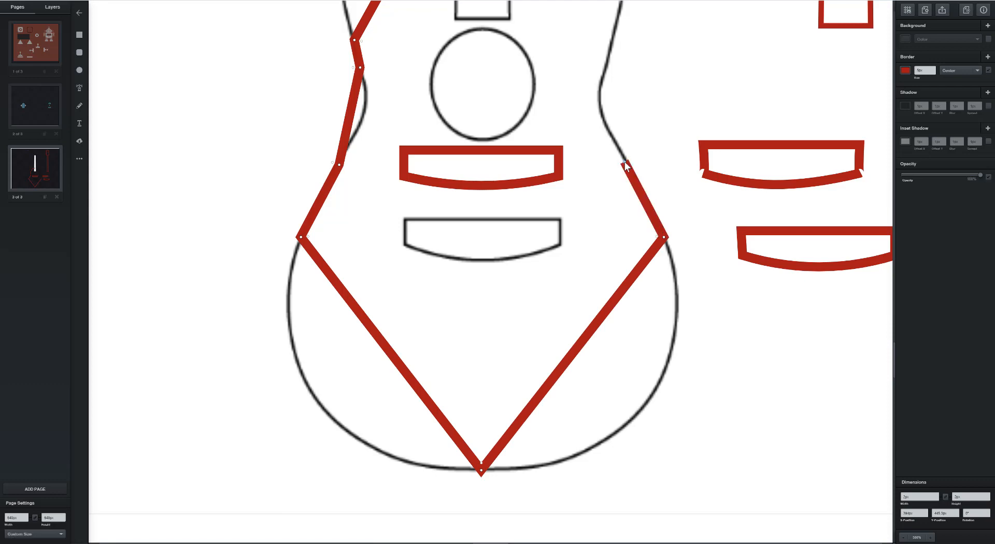
{"action": "scroll", "coordinate": [605, 70], "scroll_direction": "up", "scroll_amount": 1}
{"action": "left_click", "coordinate": [605, 111]}
{"action": "left_click", "coordinate": [613, 78]}
{"action": "scroll", "coordinate": [611, 72], "scroll_direction": "up", "scroll_amount": 2}
{"action": "left_click", "coordinate": [548, 67]}
{"action": "left_click", "coordinate": [485, 64]}
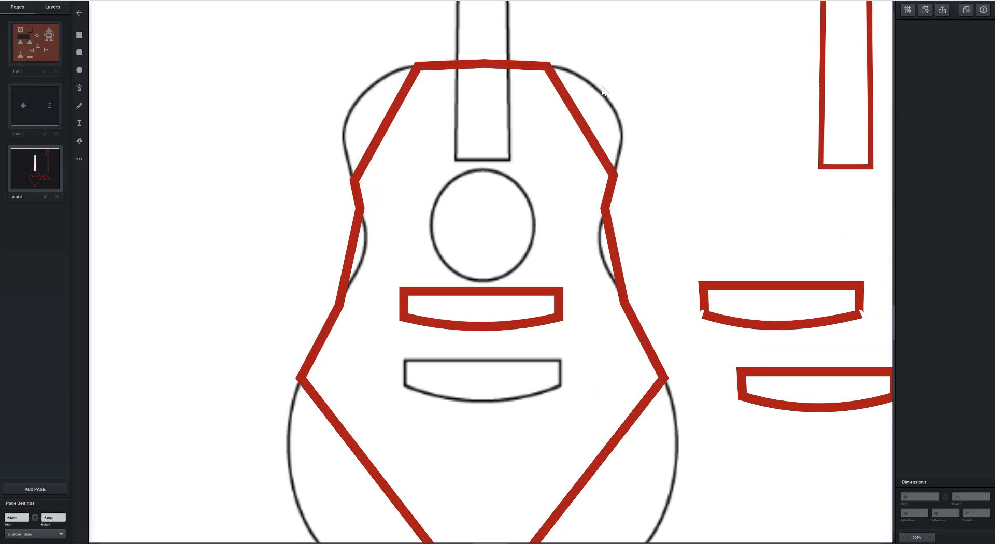
Step: Convert the body path's upper-left shoulder point to a curve and shape its handles to the reference shoulder, keeping the top edge straight
{"action": "scroll", "coordinate": [605, 94], "scroll_direction": "down", "scroll_amount": 1}
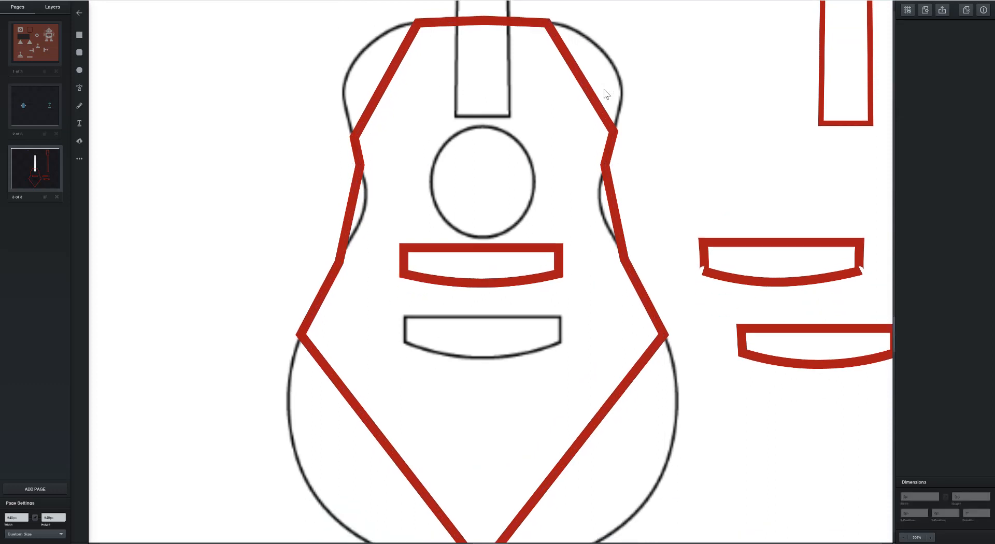
{"action": "scroll", "coordinate": [142, 76], "scroll_direction": "up", "scroll_amount": 1}
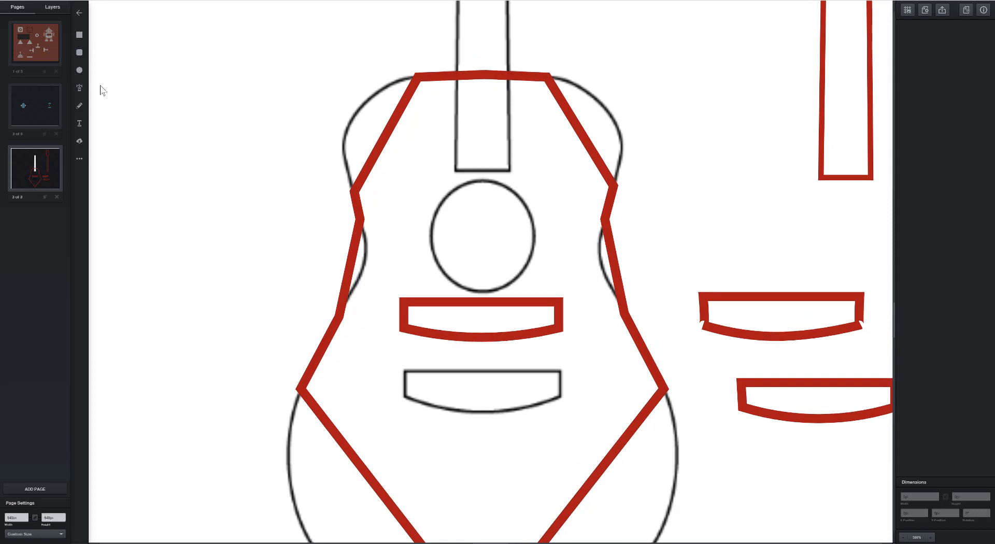
{"action": "left_click", "coordinate": [417, 81]}
{"action": "left_click", "coordinate": [417, 79]}
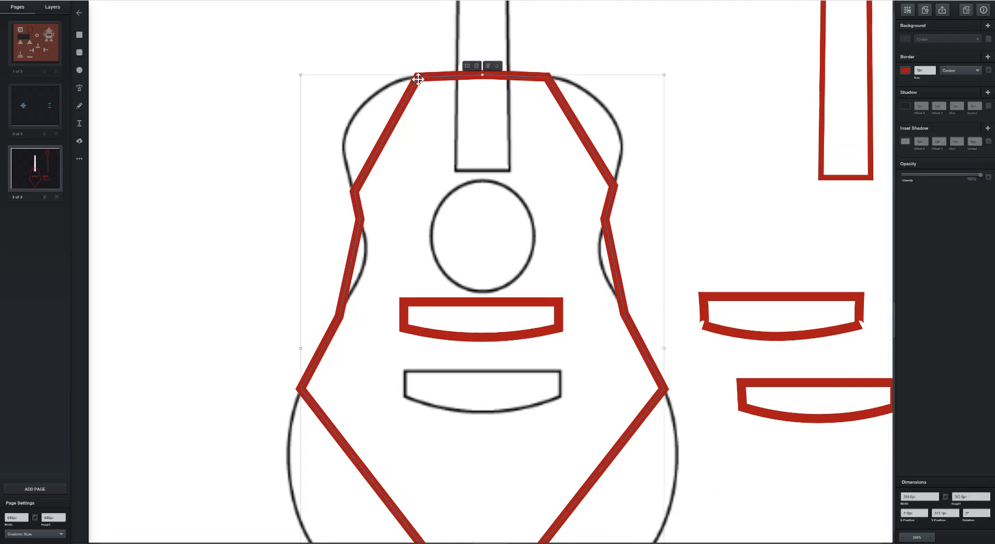
{"action": "double_click", "coordinate": [418, 80]}
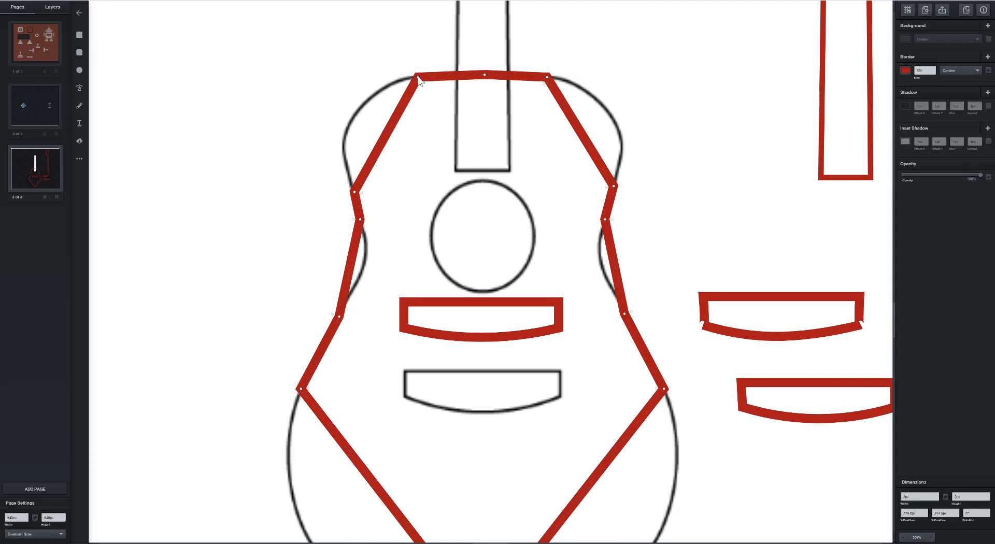
{"action": "left_click_drag", "start_coordinate": [419, 79], "coordinate": [449, 54]}
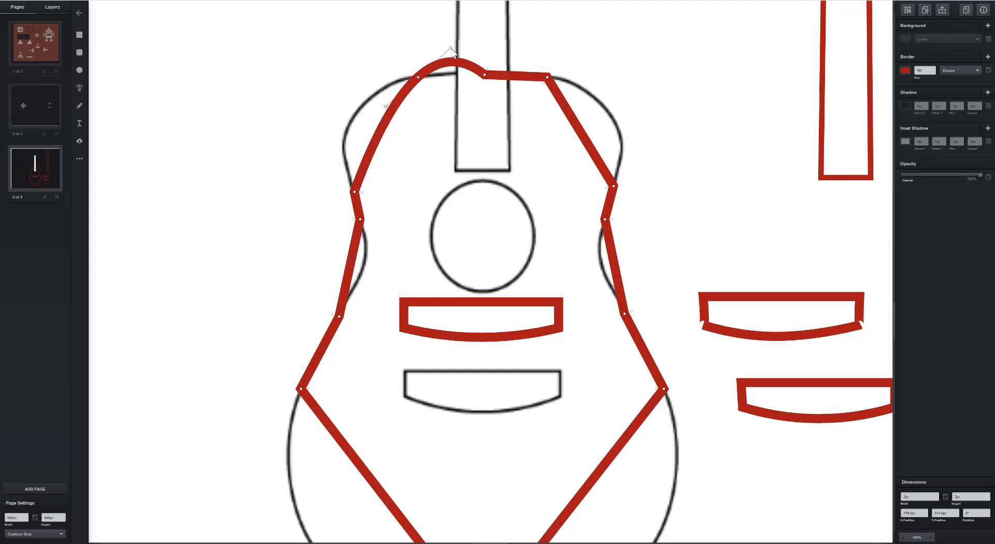
{"action": "left_click_drag", "start_coordinate": [447, 51], "coordinate": [433, 74]}
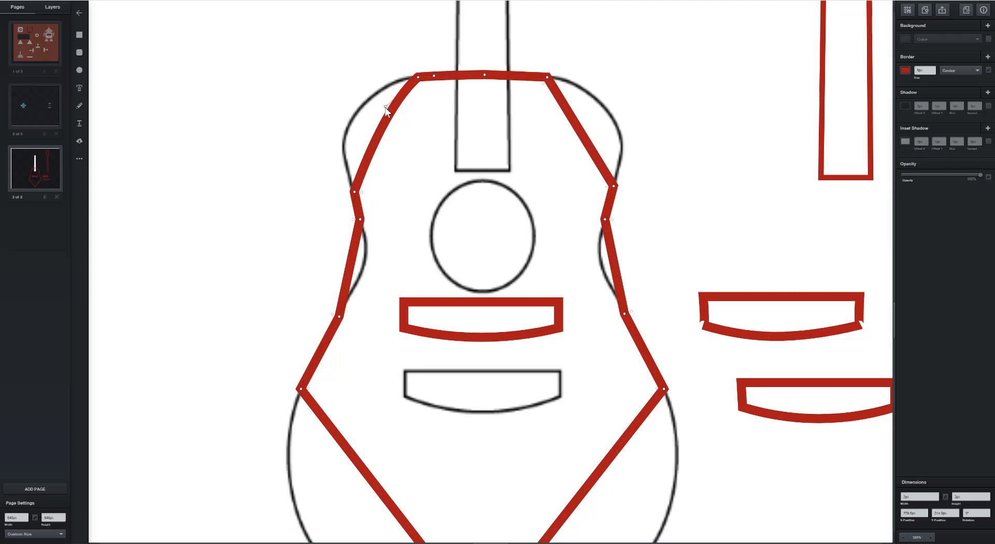
{"action": "left_click_drag", "start_coordinate": [384, 107], "coordinate": [324, 105]}
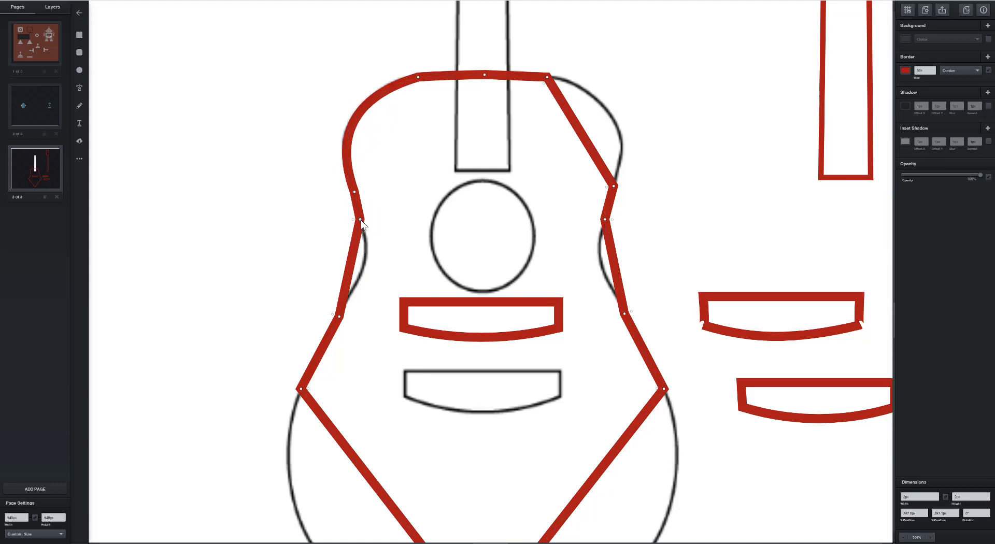
Step: Curve the body's left waist inward and bow the lower-left segment outward along the reference outline
{"action": "mouse_move", "coordinate": [361, 223]}
{"action": "left_mouse_down"}
{"action": "mouse_move", "coordinate": [359, 232]}
{"action": "mouse_move", "coordinate": [378, 182]}
{"action": "mouse_move", "coordinate": [359, 191]}
{"action": "mouse_move", "coordinate": [357, 208]}
{"action": "left_mouse_up"}
{"action": "mouse_move", "coordinate": [357, 253]}
{"action": "left_mouse_down"}
{"action": "mouse_move", "coordinate": [371, 279]}
{"action": "mouse_move", "coordinate": [375, 256]}
{"action": "left_mouse_up"}
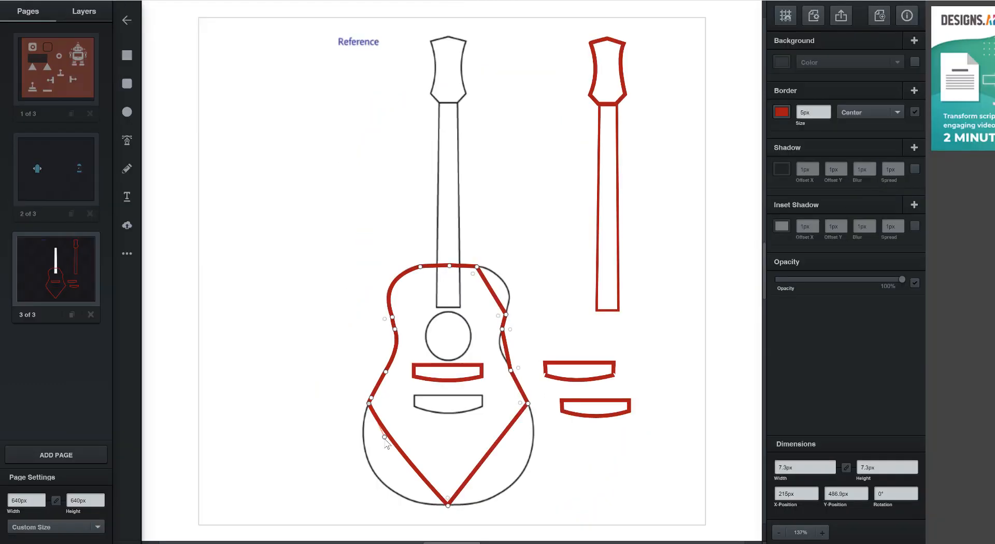
{"action": "left_click_drag", "start_coordinate": [379, 441], "coordinate": [348, 471]}
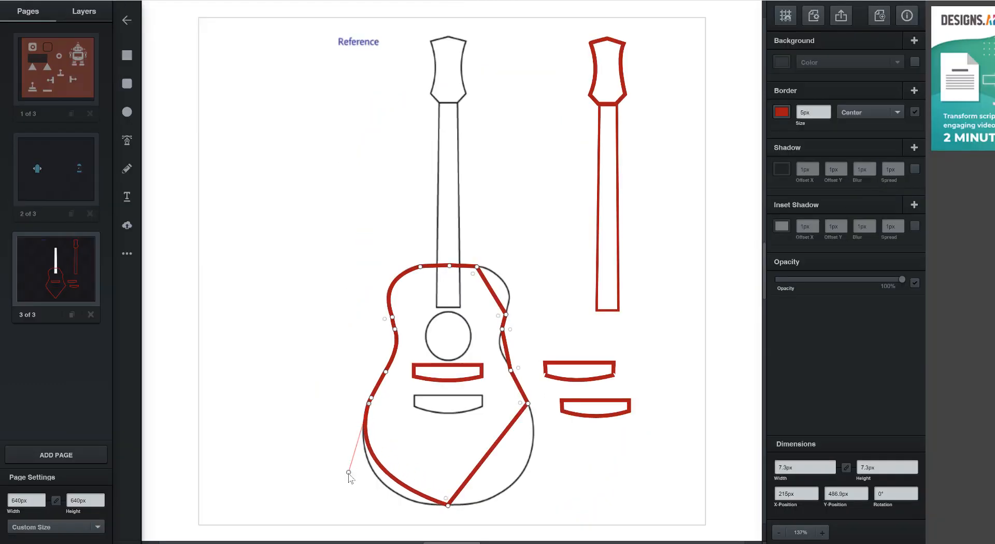
Step: Convert the body's bottom center point to a curve and spread its handles horizontally to round the lower edge
{"action": "scroll", "coordinate": [453, 511], "scroll_direction": "down", "scroll_amount": 3}
{"action": "scroll", "coordinate": [453, 512], "scroll_direction": "down", "scroll_amount": 1}
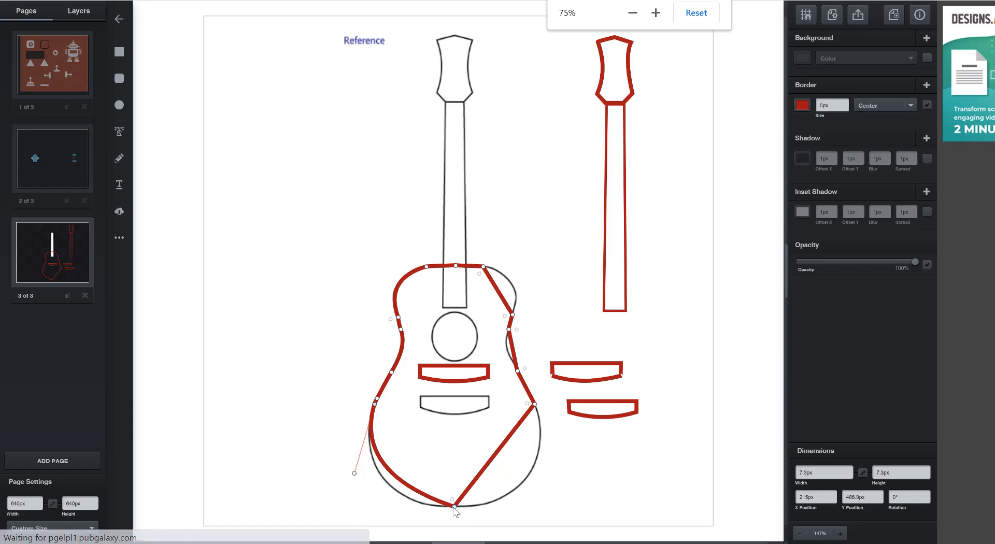
{"action": "double_click", "coordinate": [454, 507]}
{"action": "left_click_drag", "start_coordinate": [414, 507], "coordinate": [397, 508]}
{"action": "left_click_drag", "start_coordinate": [495, 508], "coordinate": [525, 509]}
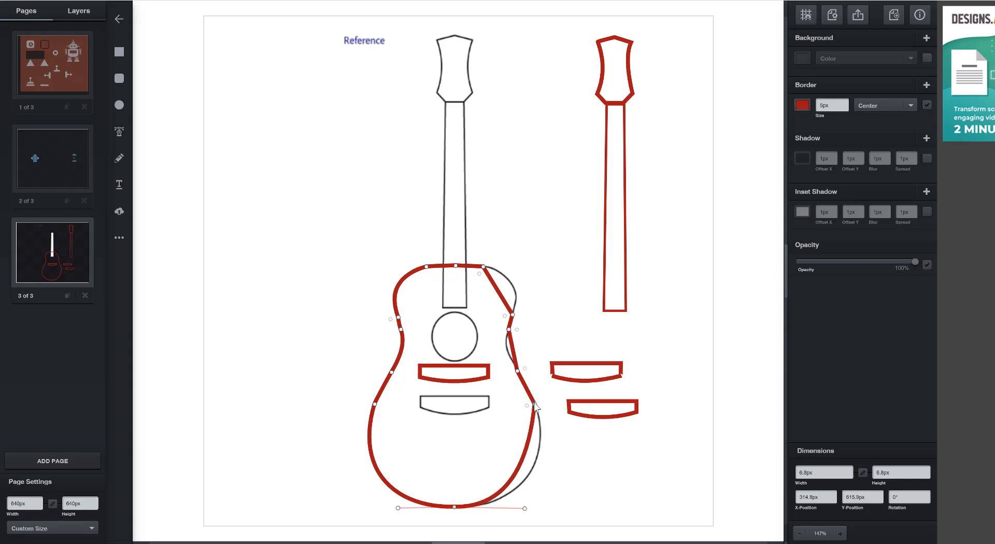
Step: Curve the right lower bout, waist and shoulder of the body path to match the reference, and finish point editing
{"action": "left_click_drag", "start_coordinate": [534, 404], "coordinate": [553, 459]}
{"action": "left_click_drag", "start_coordinate": [515, 350], "coordinate": [525, 378]}
{"action": "left_click_drag", "start_coordinate": [509, 330], "coordinate": [503, 349]}
{"action": "left_click_drag", "start_coordinate": [508, 315], "coordinate": [523, 274]}
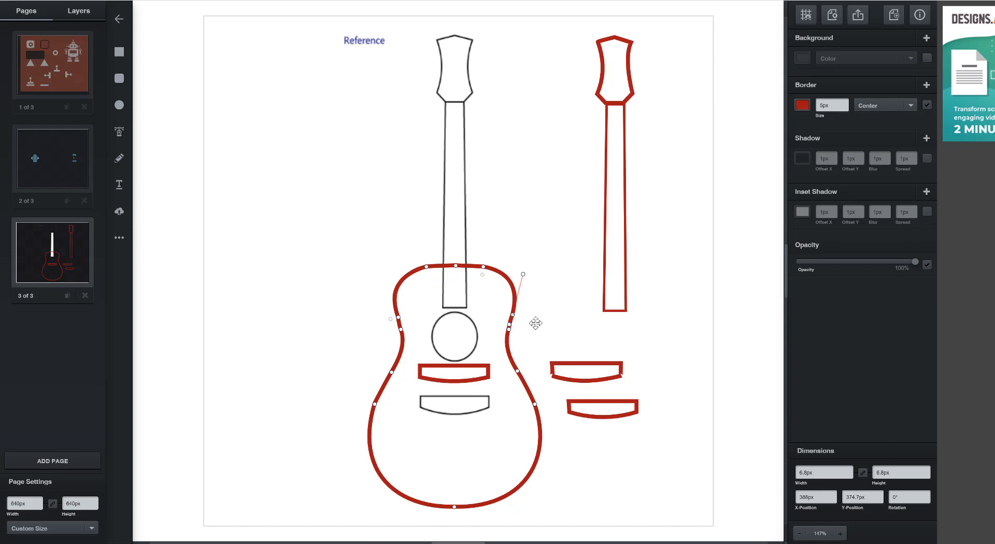
{"action": "left_click", "coordinate": [509, 325]}
{"action": "key", "text": "Escape"}
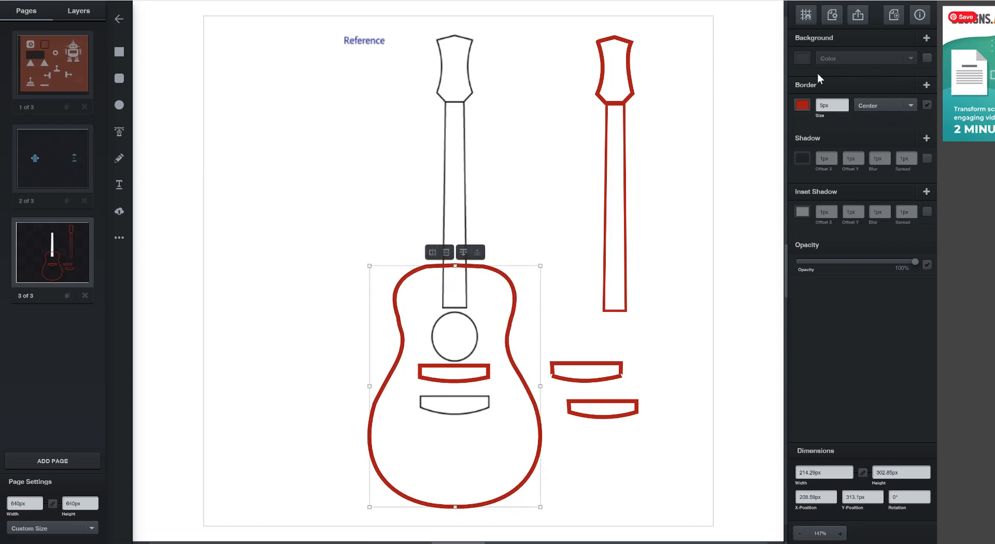
Step: Give the body outline a white #ffffff background at 100% opacity
{"action": "left_click", "coordinate": [803, 58]}
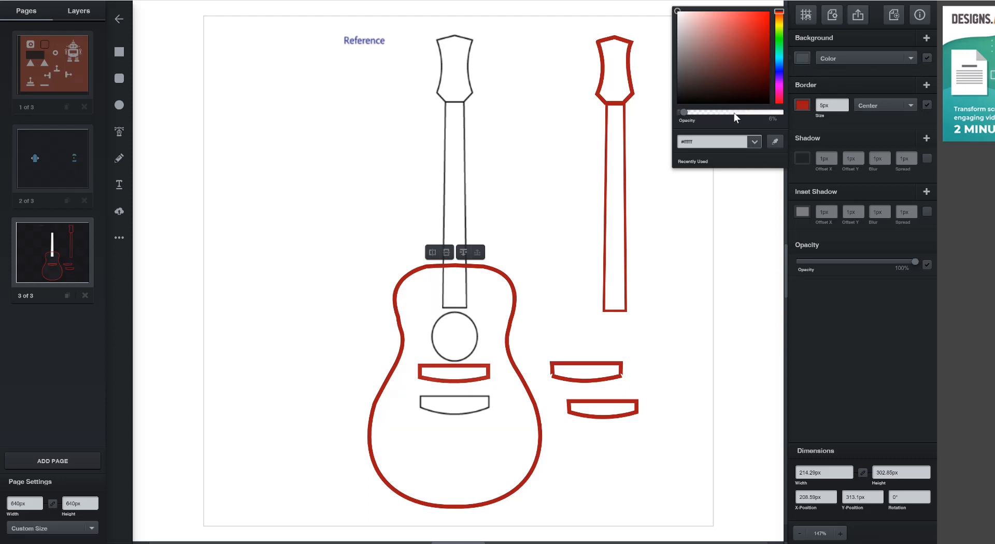
{"action": "left_click_drag", "start_coordinate": [734, 113], "coordinate": [801, 111]}
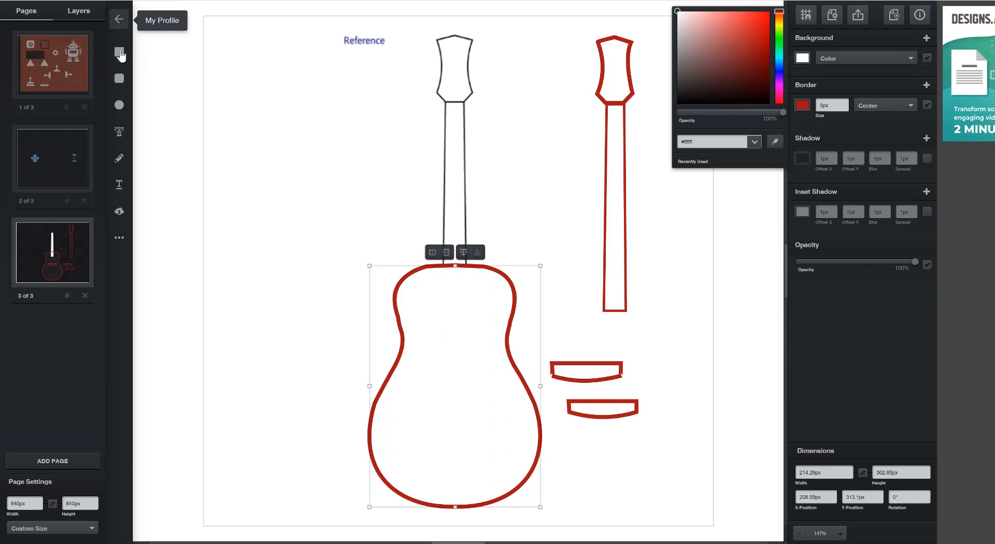
{"action": "left_click", "coordinate": [293, 255]}
Step: Move the white body under the red neck on the right and place the pen-traced bridge in front of it
{"action": "left_click_drag", "start_coordinate": [513, 297], "coordinate": [675, 303]}
{"action": "left_click", "coordinate": [553, 366]}
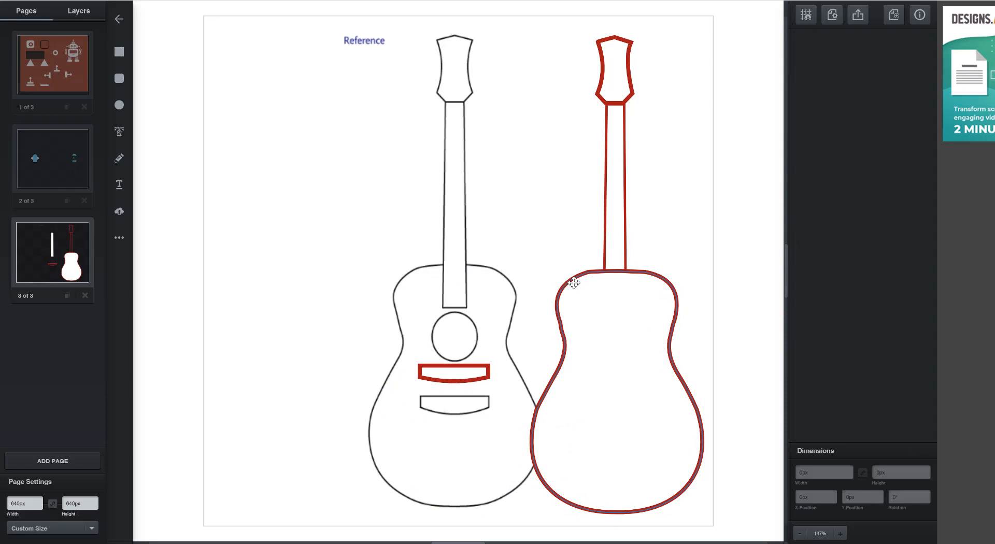
{"action": "mouse_move", "coordinate": [570, 280]}
{"action": "left_mouse_down"}
{"action": "mouse_move", "coordinate": [681, 282]}
{"action": "mouse_move", "coordinate": [568, 286]}
{"action": "left_mouse_up"}
{"action": "right_click", "coordinate": [576, 399]}
{"action": "left_click", "coordinate": [626, 390]}
{"action": "left_click", "coordinate": [522, 138]}
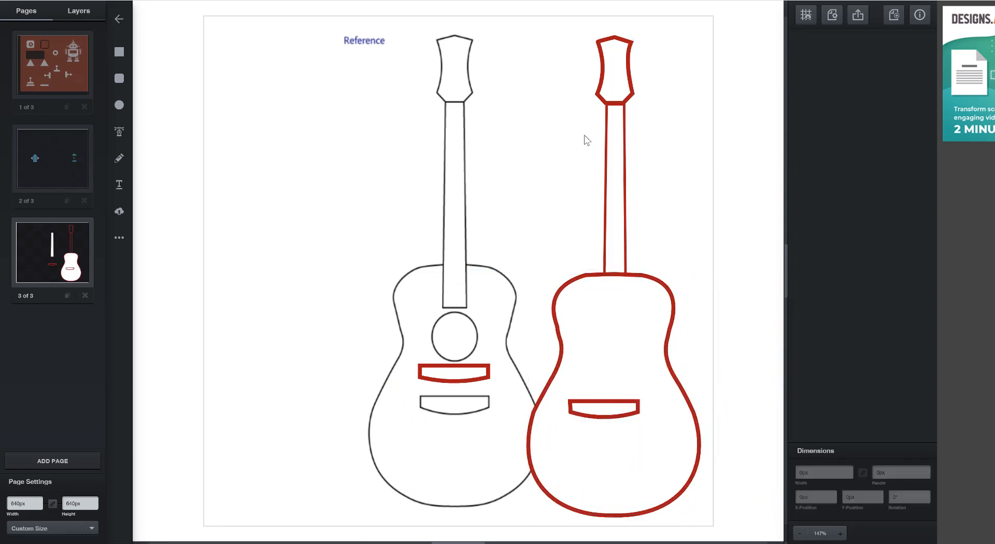
Step: Select the red headstock, neck, body and bridge together and align them to their horizontal center
{"action": "left_click_drag", "start_coordinate": [528, 55], "coordinate": [732, 515]}
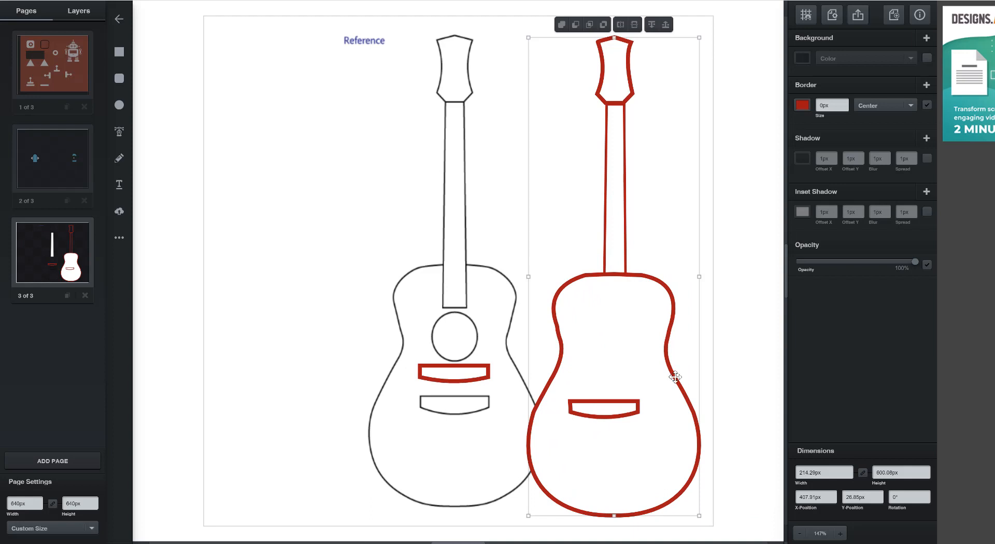
{"action": "right_click", "coordinate": [636, 328]}
{"action": "mouse_move", "coordinate": [665, 462]}
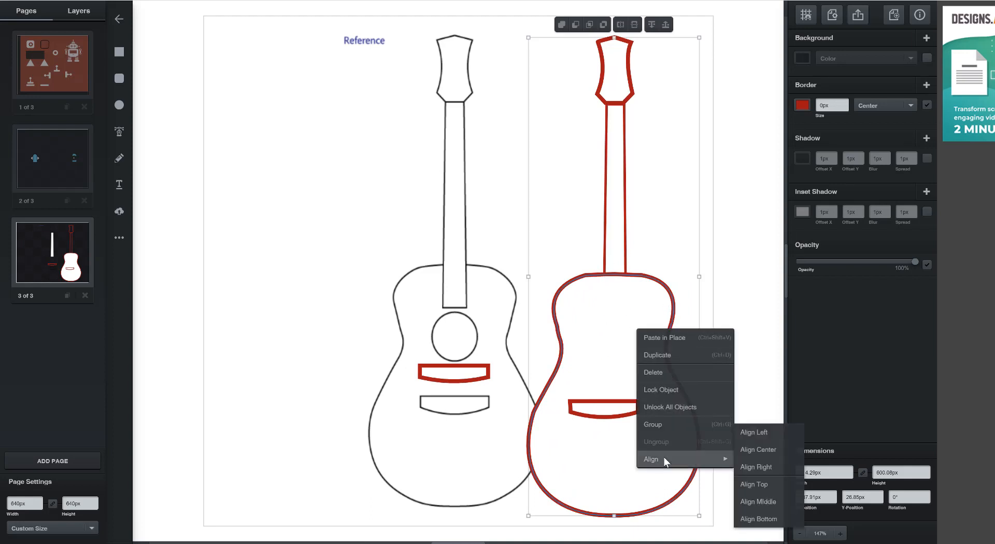
{"action": "left_click", "coordinate": [771, 449]}
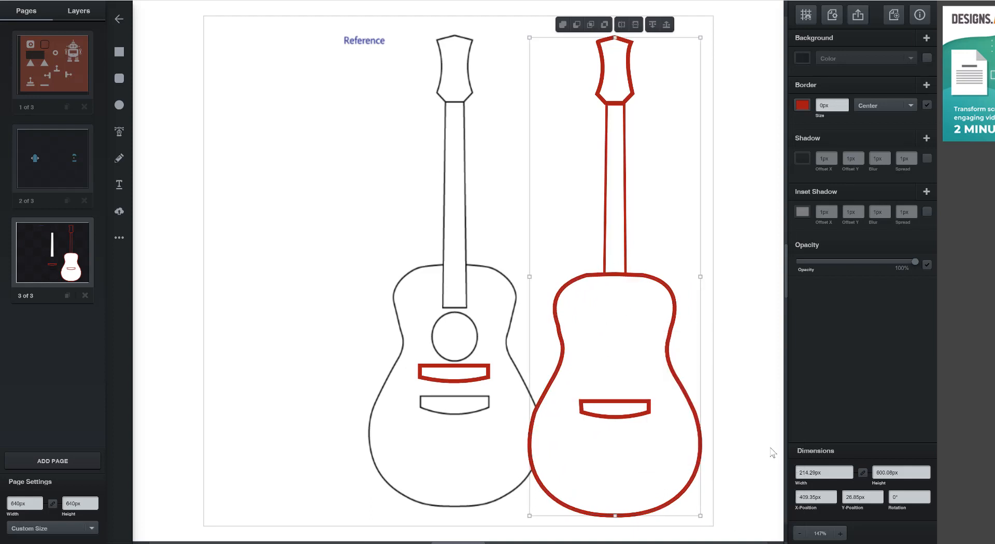
Step: Reorder the layers so the white body path sits beneath the red neck on the copied guitar
{"action": "left_click", "coordinate": [626, 177]}
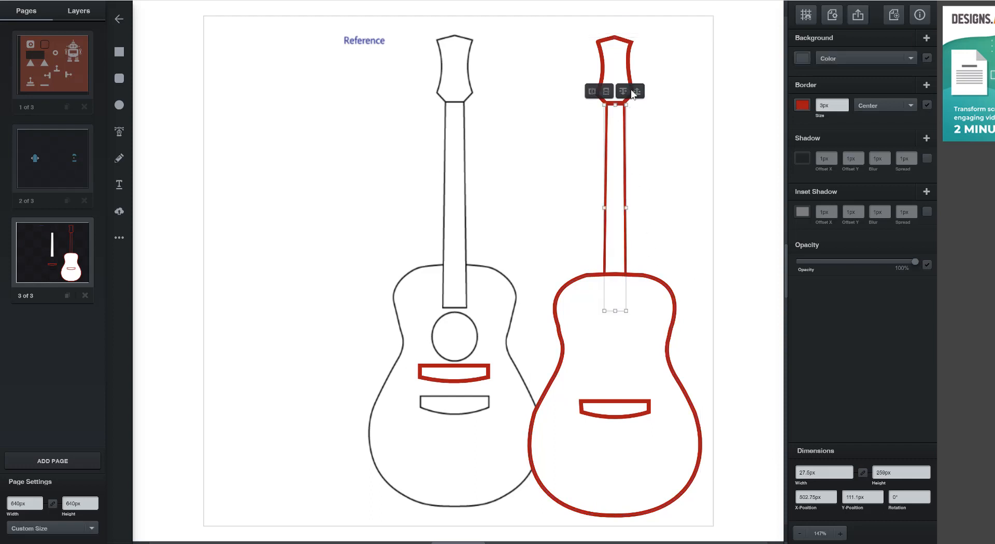
{"action": "left_click", "coordinate": [636, 91]}
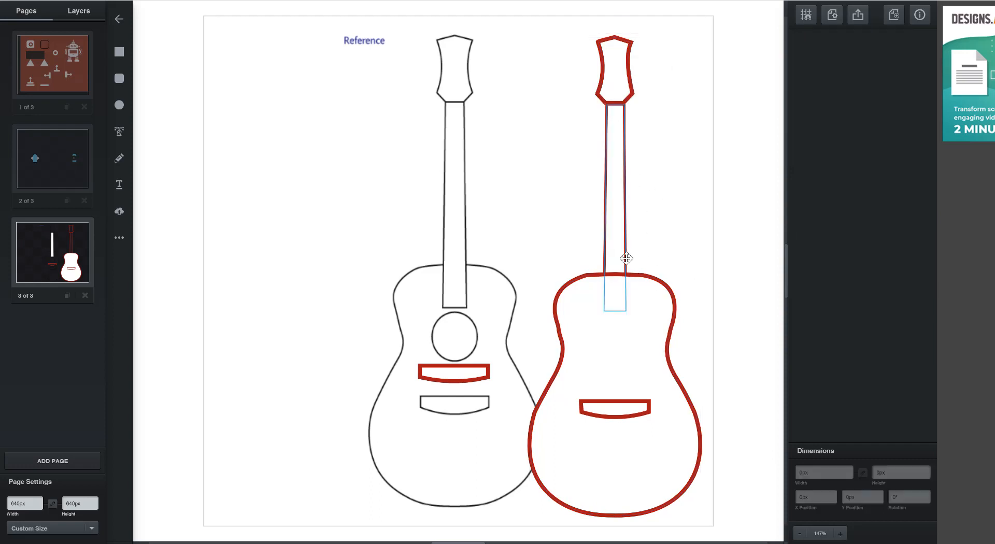
{"action": "left_click", "coordinate": [78, 12]}
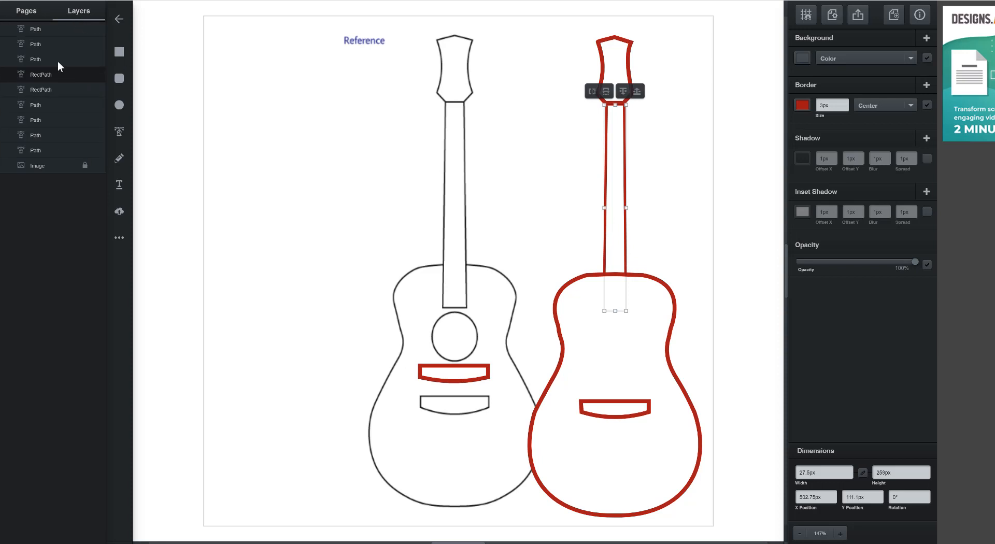
{"action": "left_click", "coordinate": [661, 352]}
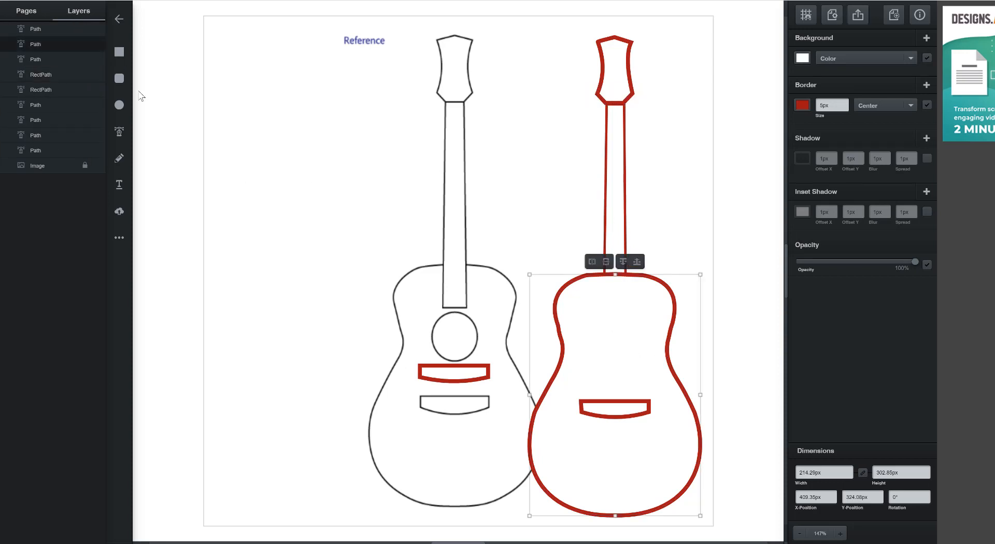
{"action": "left_click_drag", "start_coordinate": [46, 44], "coordinate": [45, 153]}
Step: Fill the copied guitar's neck with white #ffffff so it covers the body outline behind it
{"action": "left_click", "coordinate": [625, 226]}
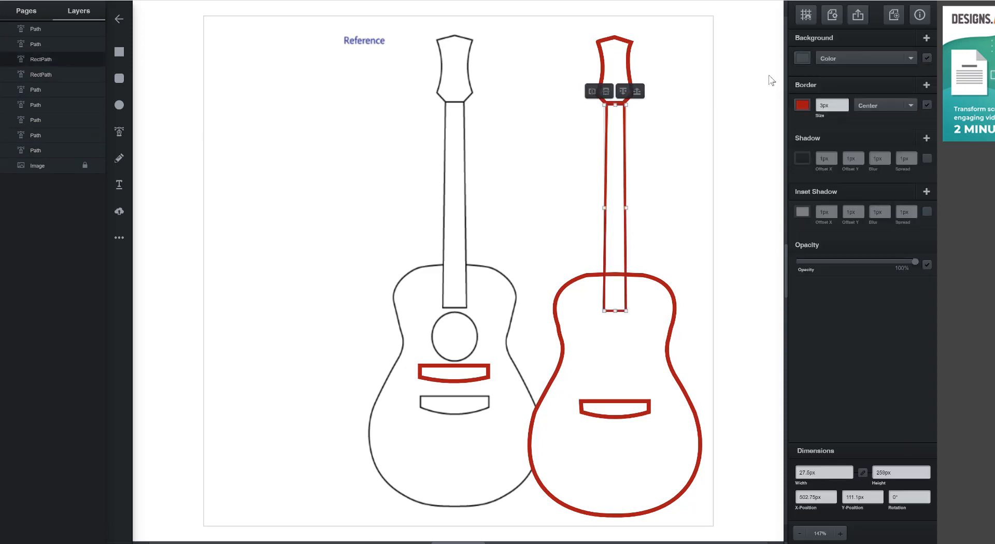
{"action": "left_click", "coordinate": [806, 57]}
{"action": "left_click_drag", "start_coordinate": [682, 112], "coordinate": [803, 115]}
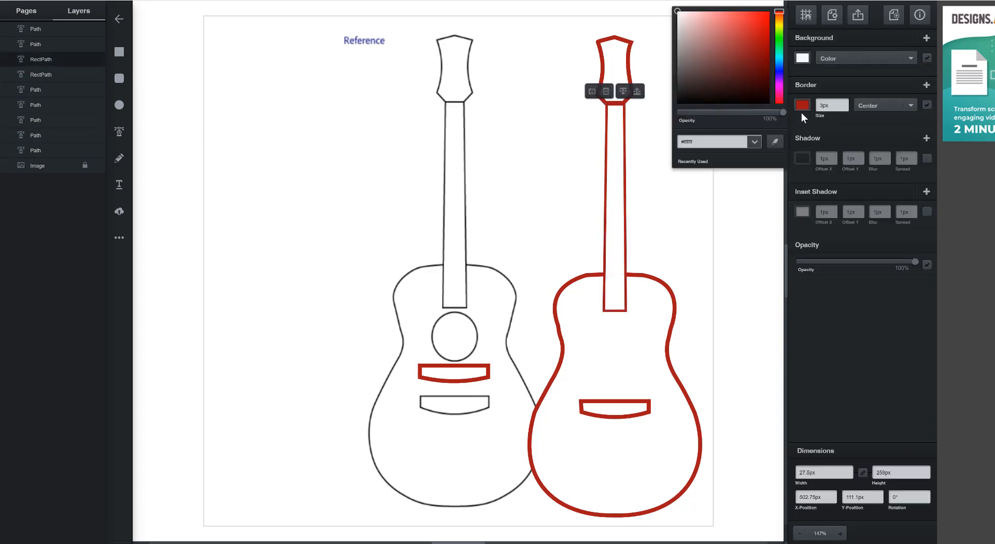
{"action": "left_click", "coordinate": [669, 247]}
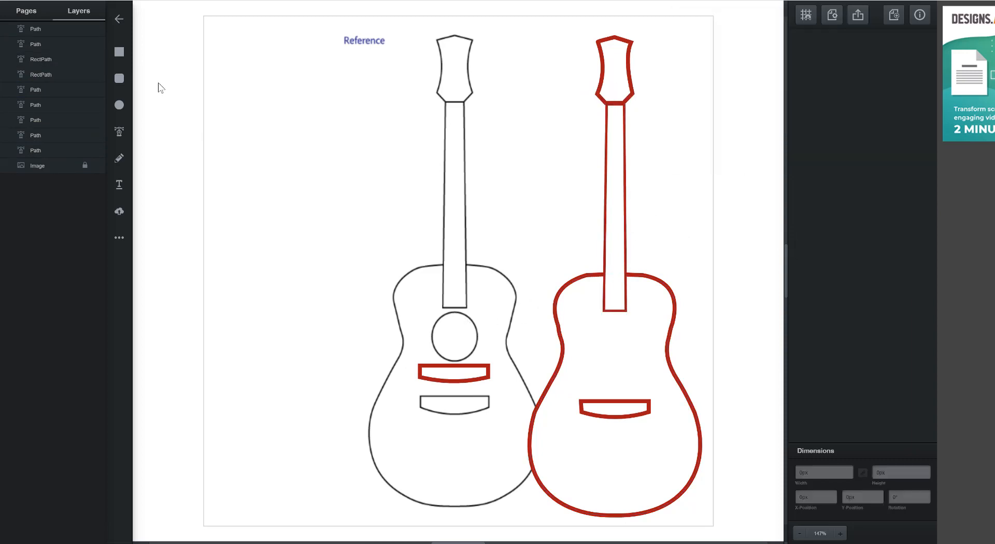
Step: Draw an ellipse about 54 by 61 px as the sound hole between the neck and bridge of the copy
{"action": "left_click", "coordinate": [119, 104]}
{"action": "left_click_drag", "start_coordinate": [593, 322], "coordinate": [636, 360]}
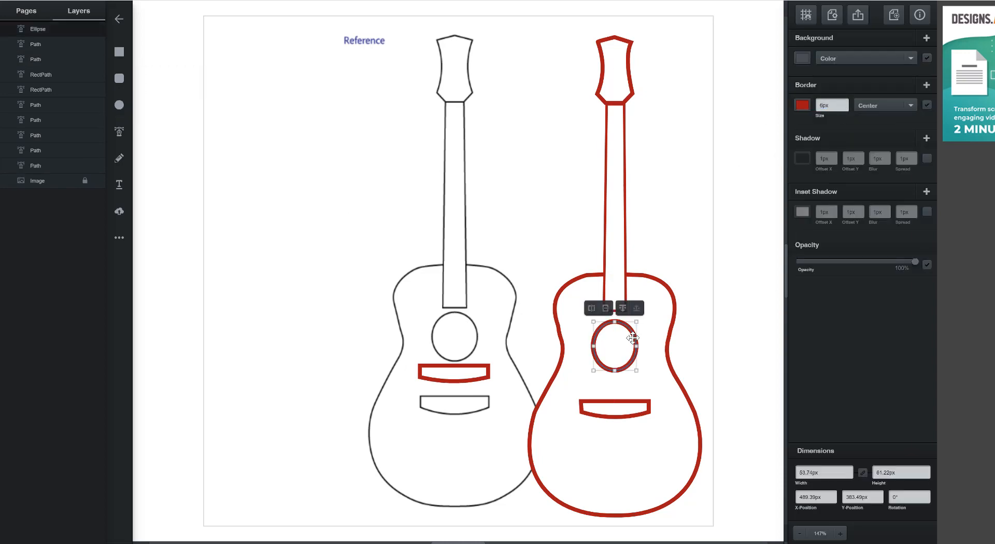
Step: Select all parts of the copied guitar and give them a black border 1 px wide
{"action": "left_click_drag", "start_coordinate": [542, 34], "coordinate": [700, 446]}
{"action": "left_click", "coordinate": [803, 104]}
{"action": "left_click", "coordinate": [691, 104]}
{"action": "left_click_drag", "start_coordinate": [684, 121], "coordinate": [676, 122]}
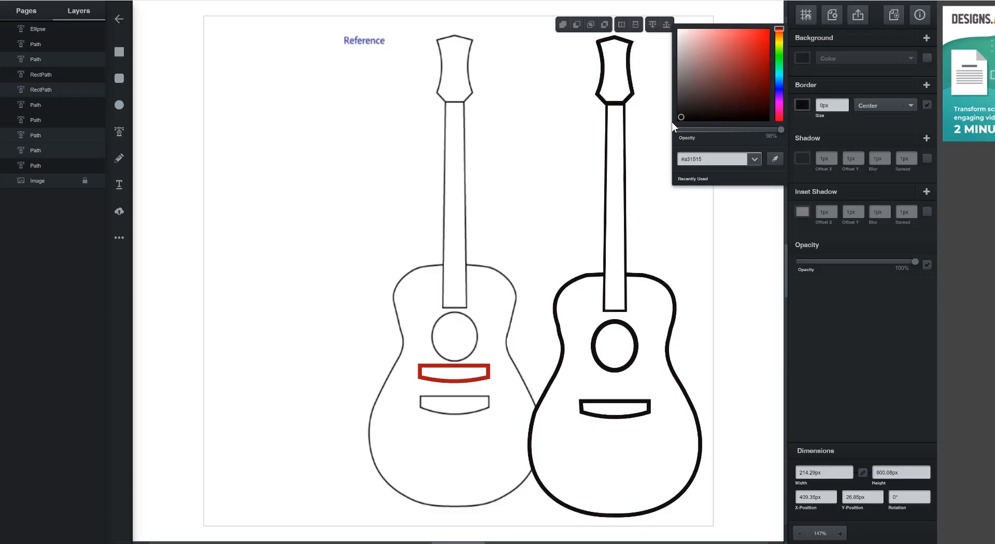
{"action": "left_click", "coordinate": [845, 102]}
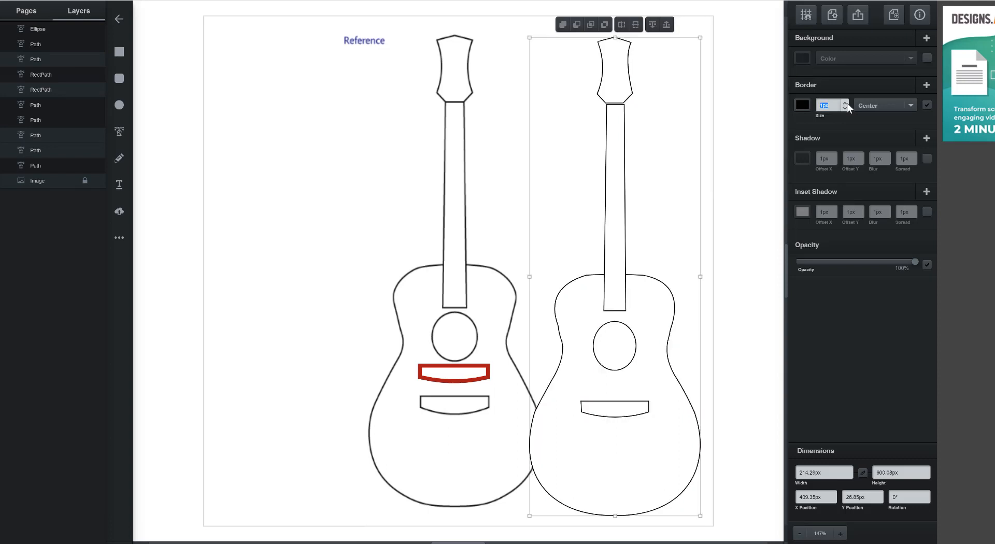
{"action": "left_click", "coordinate": [844, 103]}
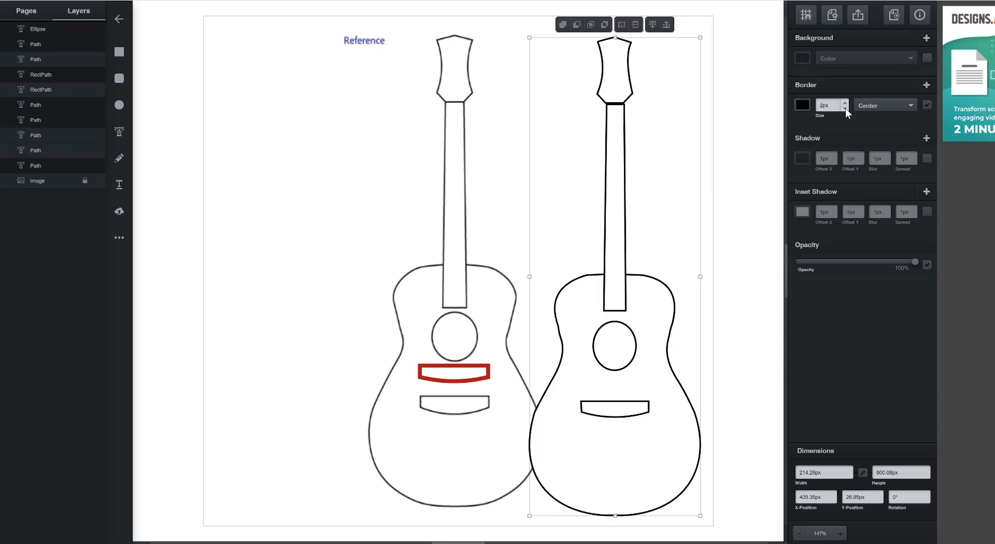
{"action": "left_click", "coordinate": [845, 108]}
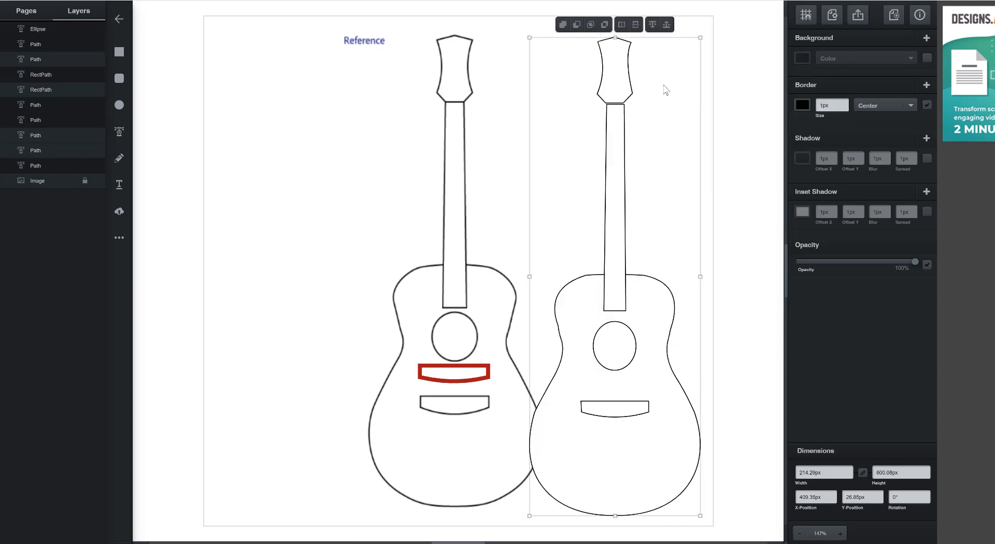
{"action": "left_click", "coordinate": [658, 103]}
Step: Nudge the copied guitar's headstock slightly down and to the right so it meets the top of the neck
{"action": "scroll", "coordinate": [654, 118], "scroll_direction": "up", "scroll_amount": 1}
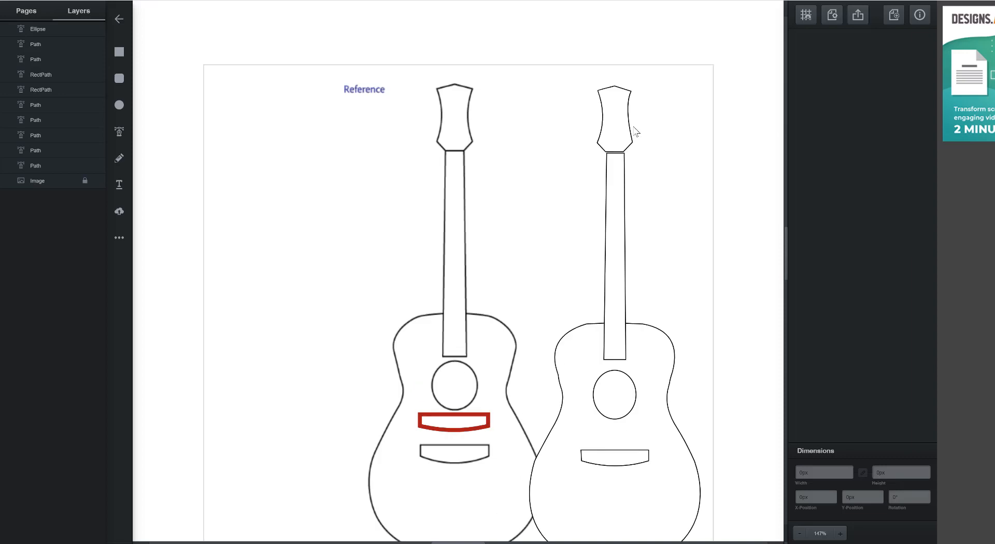
{"action": "left_click_drag", "start_coordinate": [631, 136], "coordinate": [632, 137]}
{"action": "scroll", "coordinate": [632, 137], "scroll_direction": "up", "scroll_amount": 1}
{"action": "left_click", "coordinate": [676, 99]}
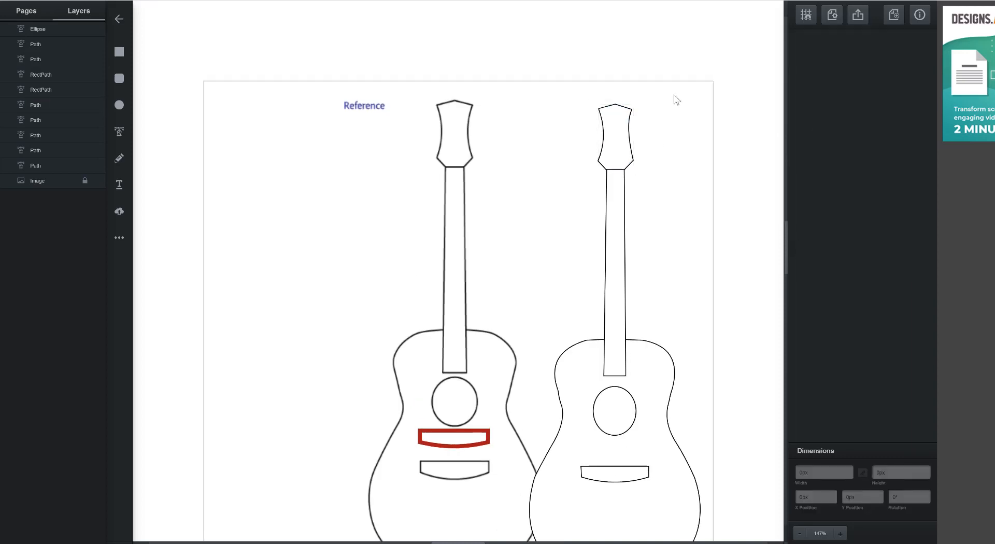
{"action": "scroll", "coordinate": [666, 220], "scroll_direction": "down", "scroll_amount": 3}
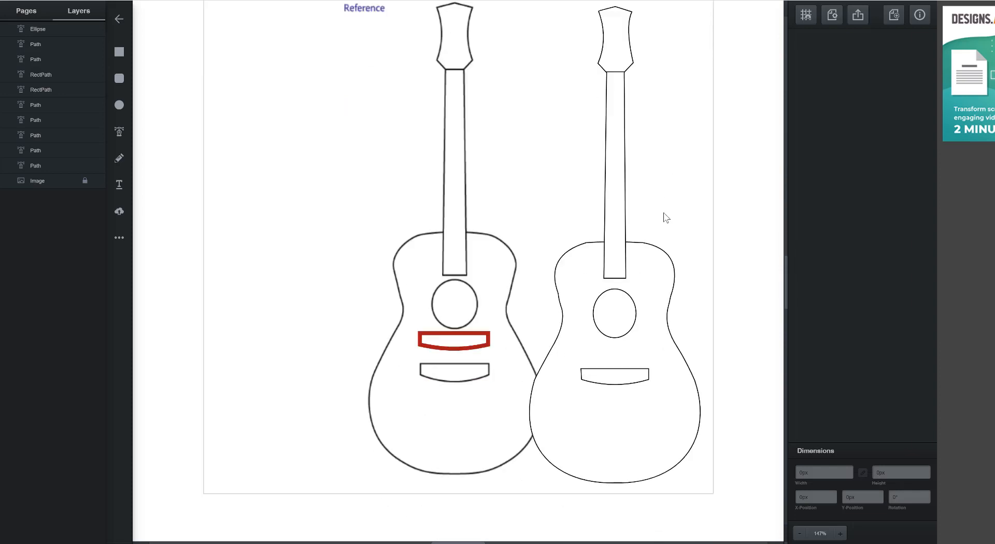